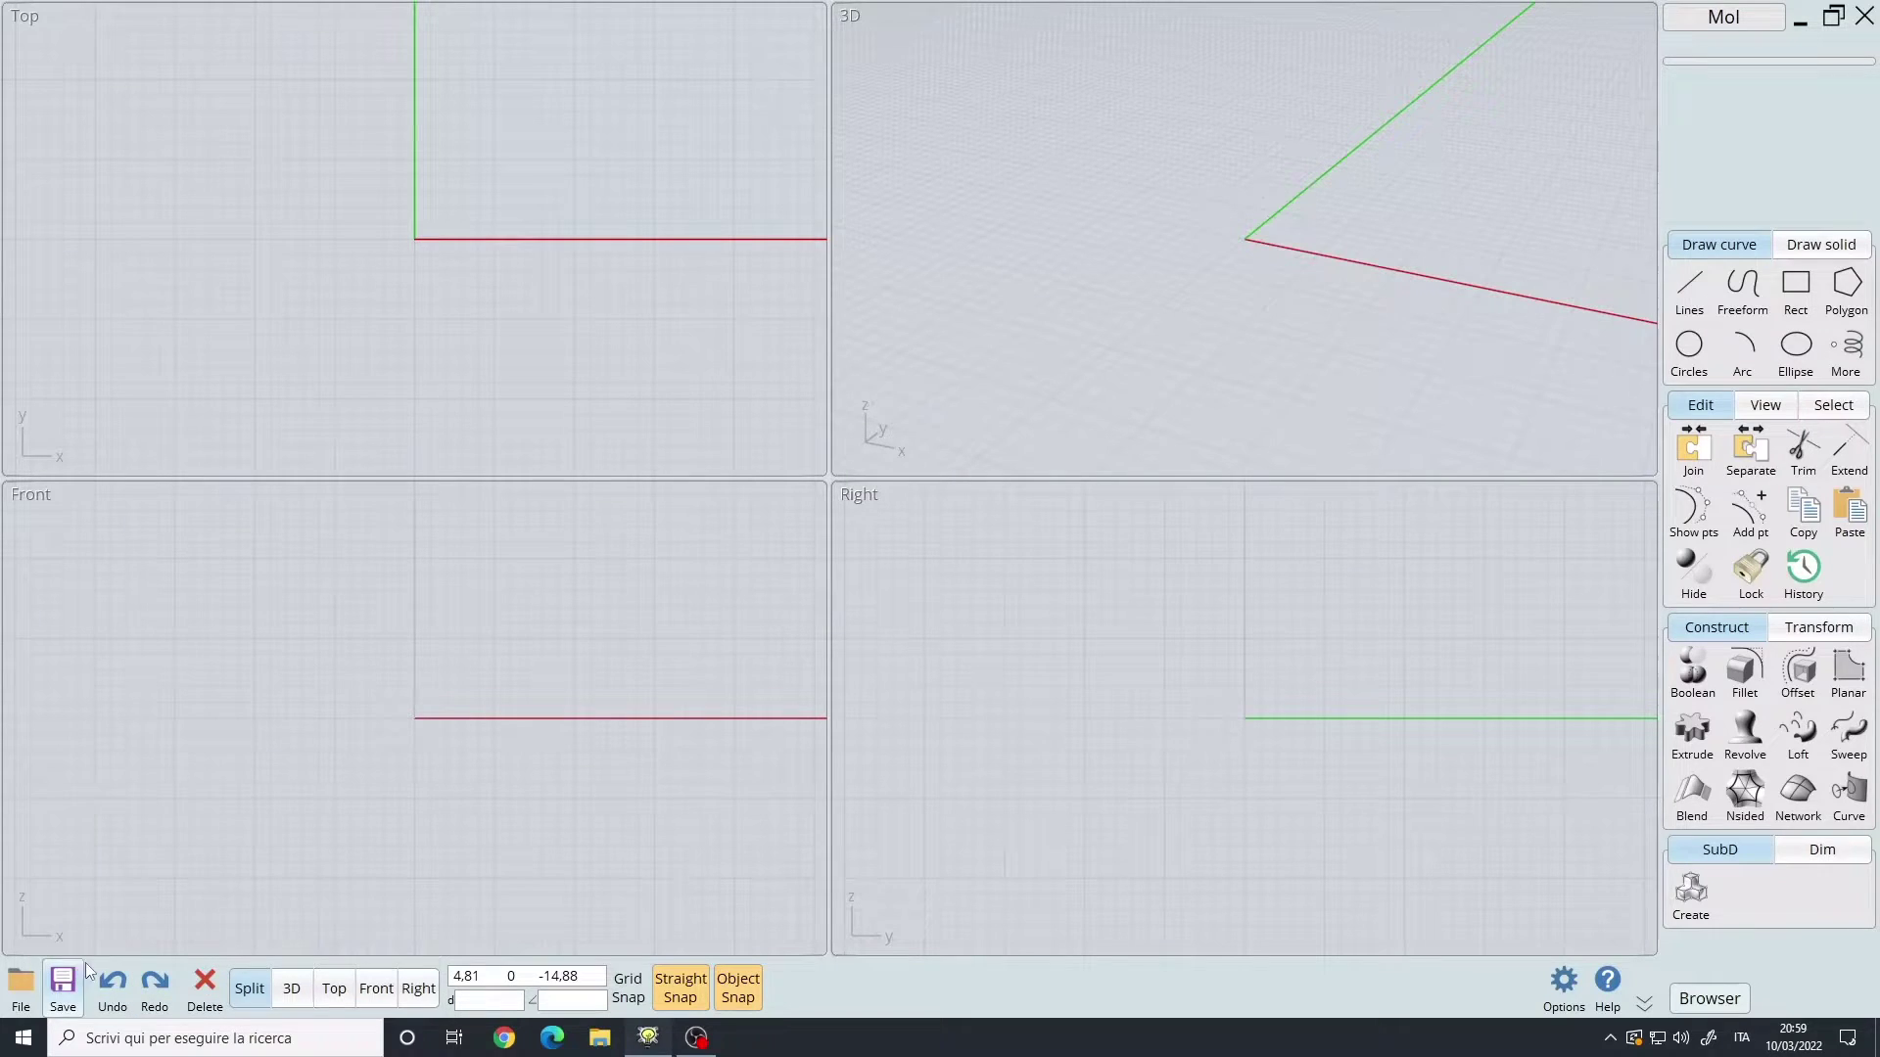
- Open the File commands panel from the bottom-left corner
click(21, 984)
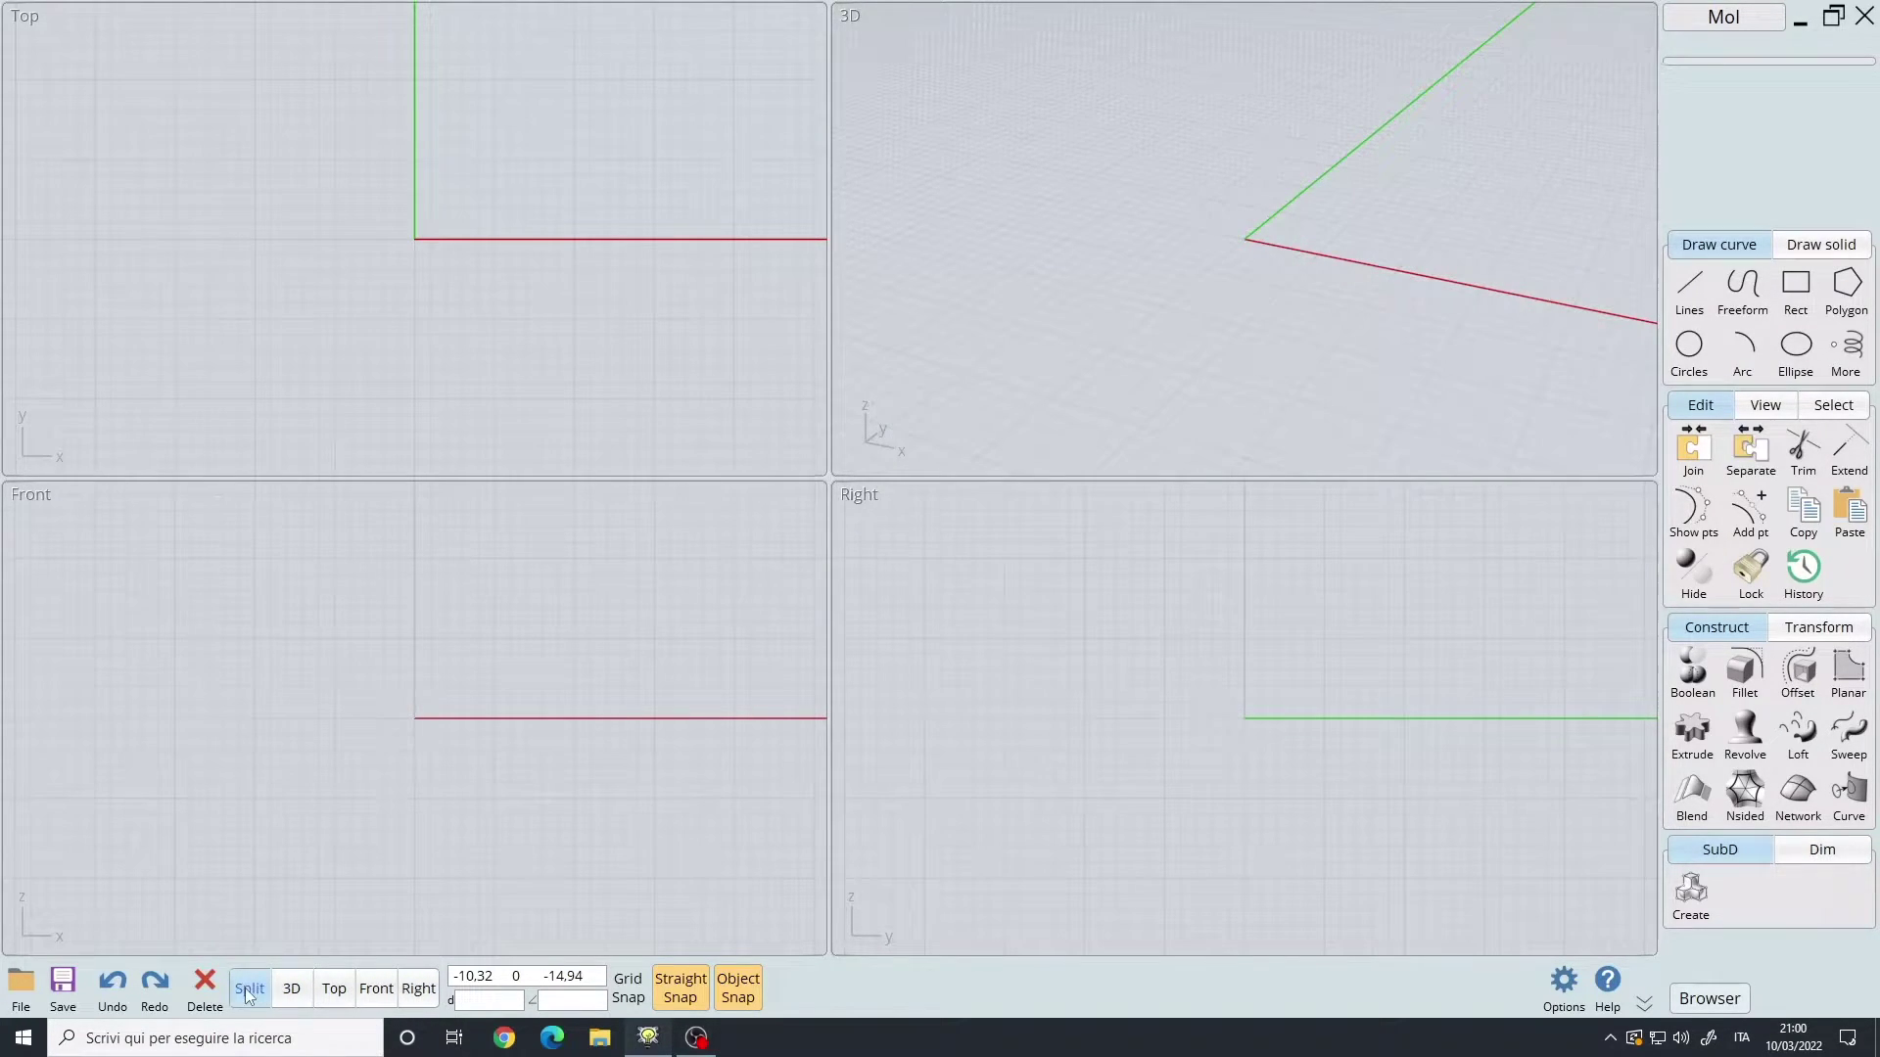
- Briefly maximize the 3D view, then restore the Top, 3D, Front and Right split layout
click(292, 991)
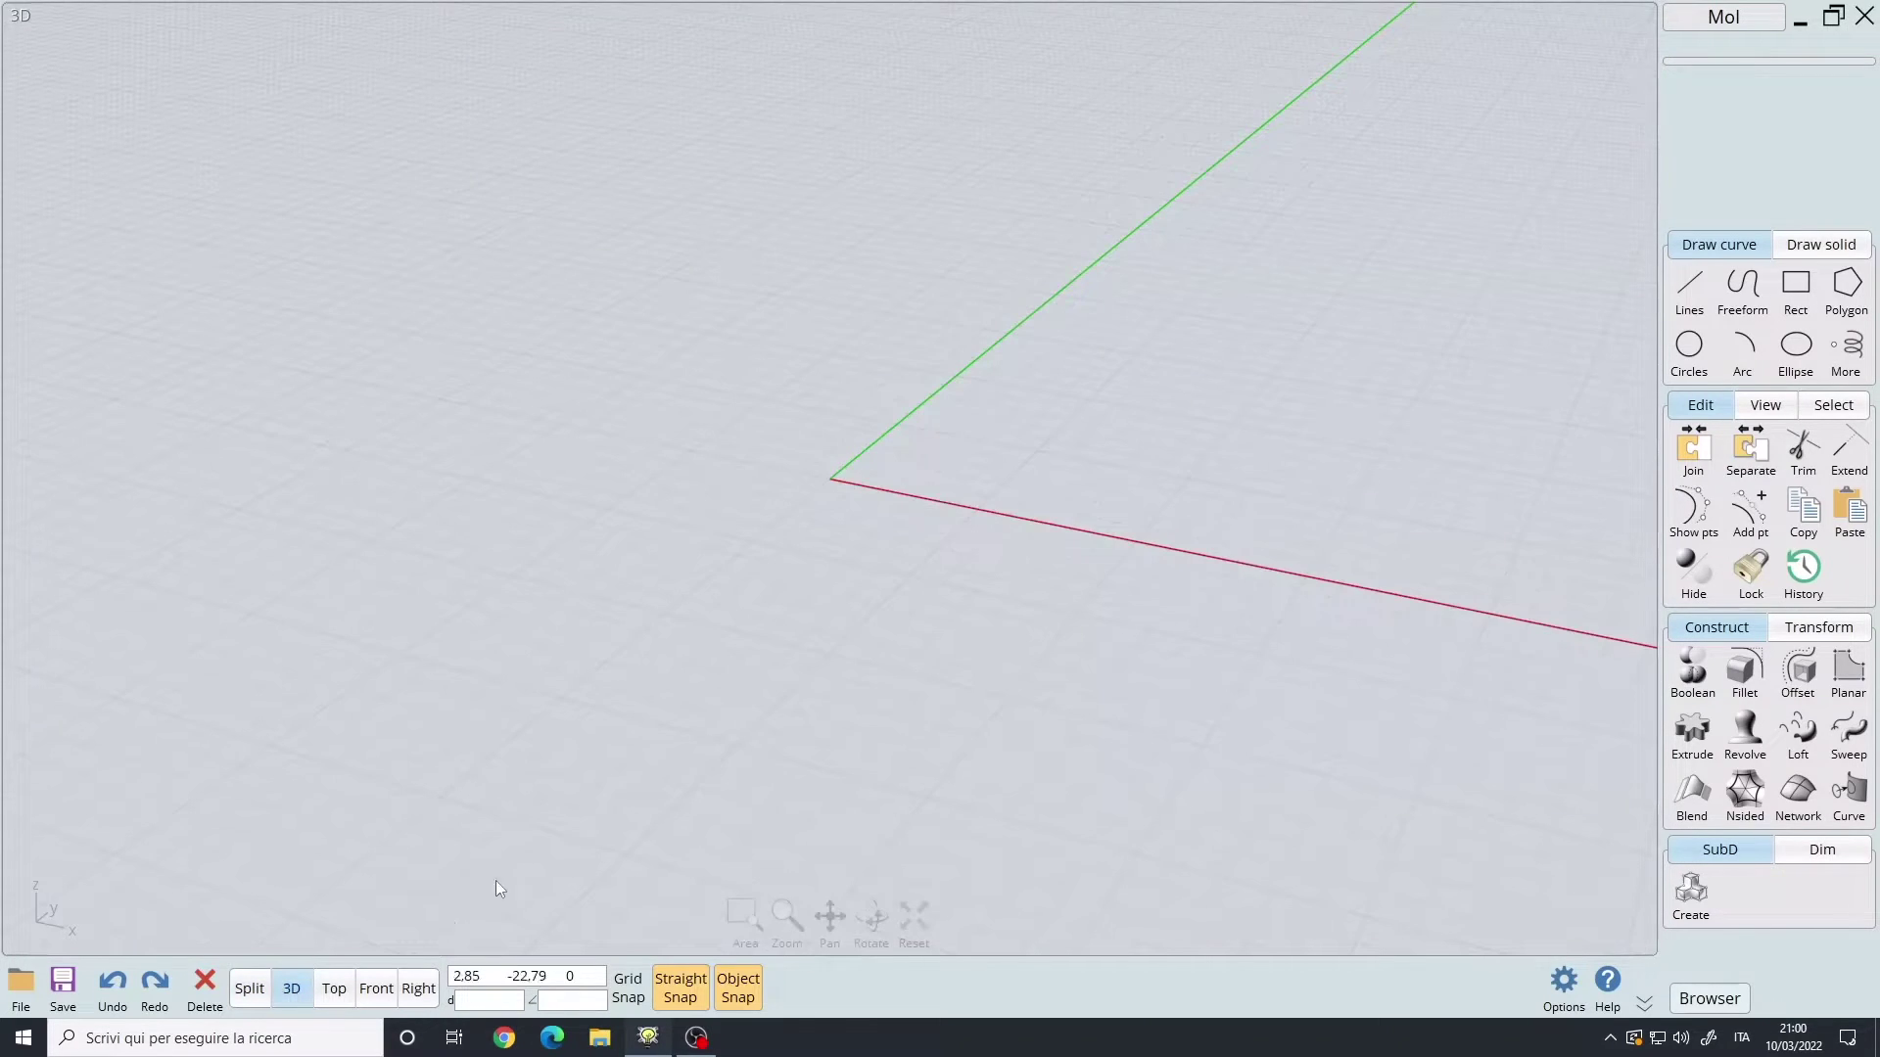
click(249, 989)
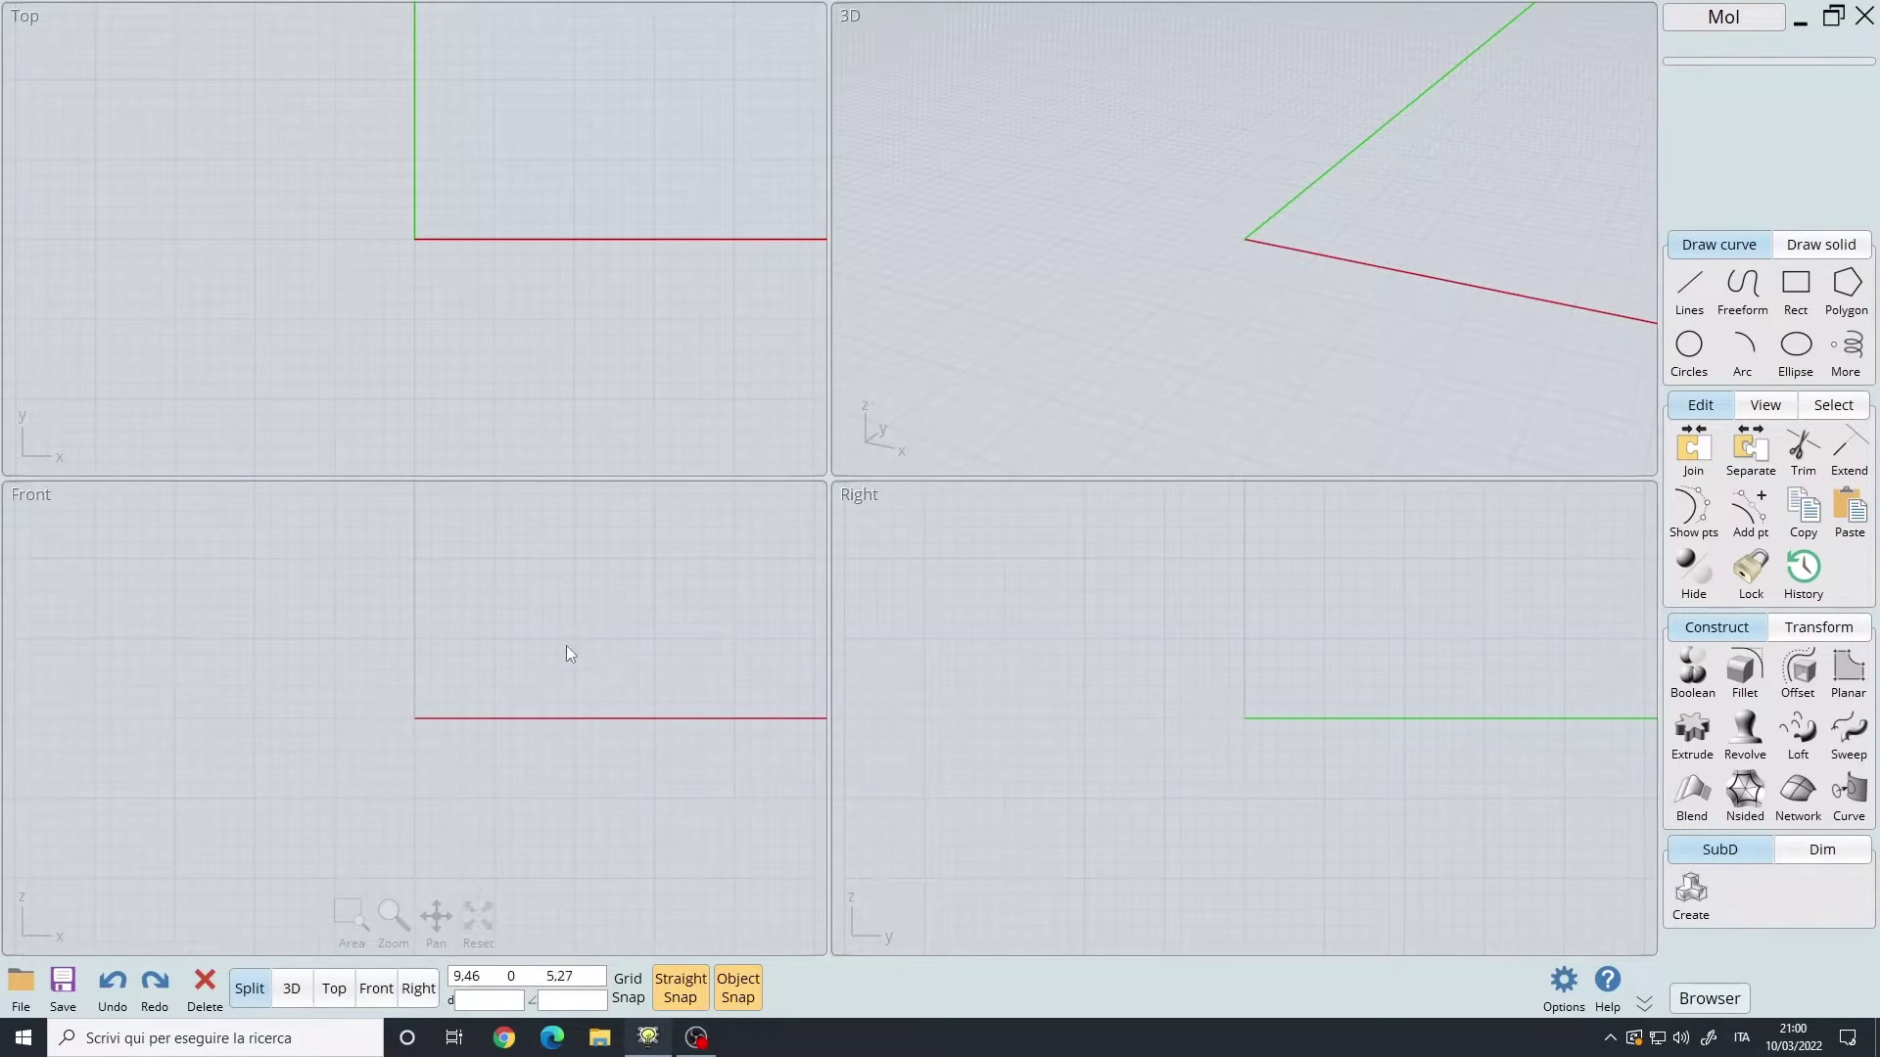
- Start a Line and place its start point in the Right view
click(485, 1005)
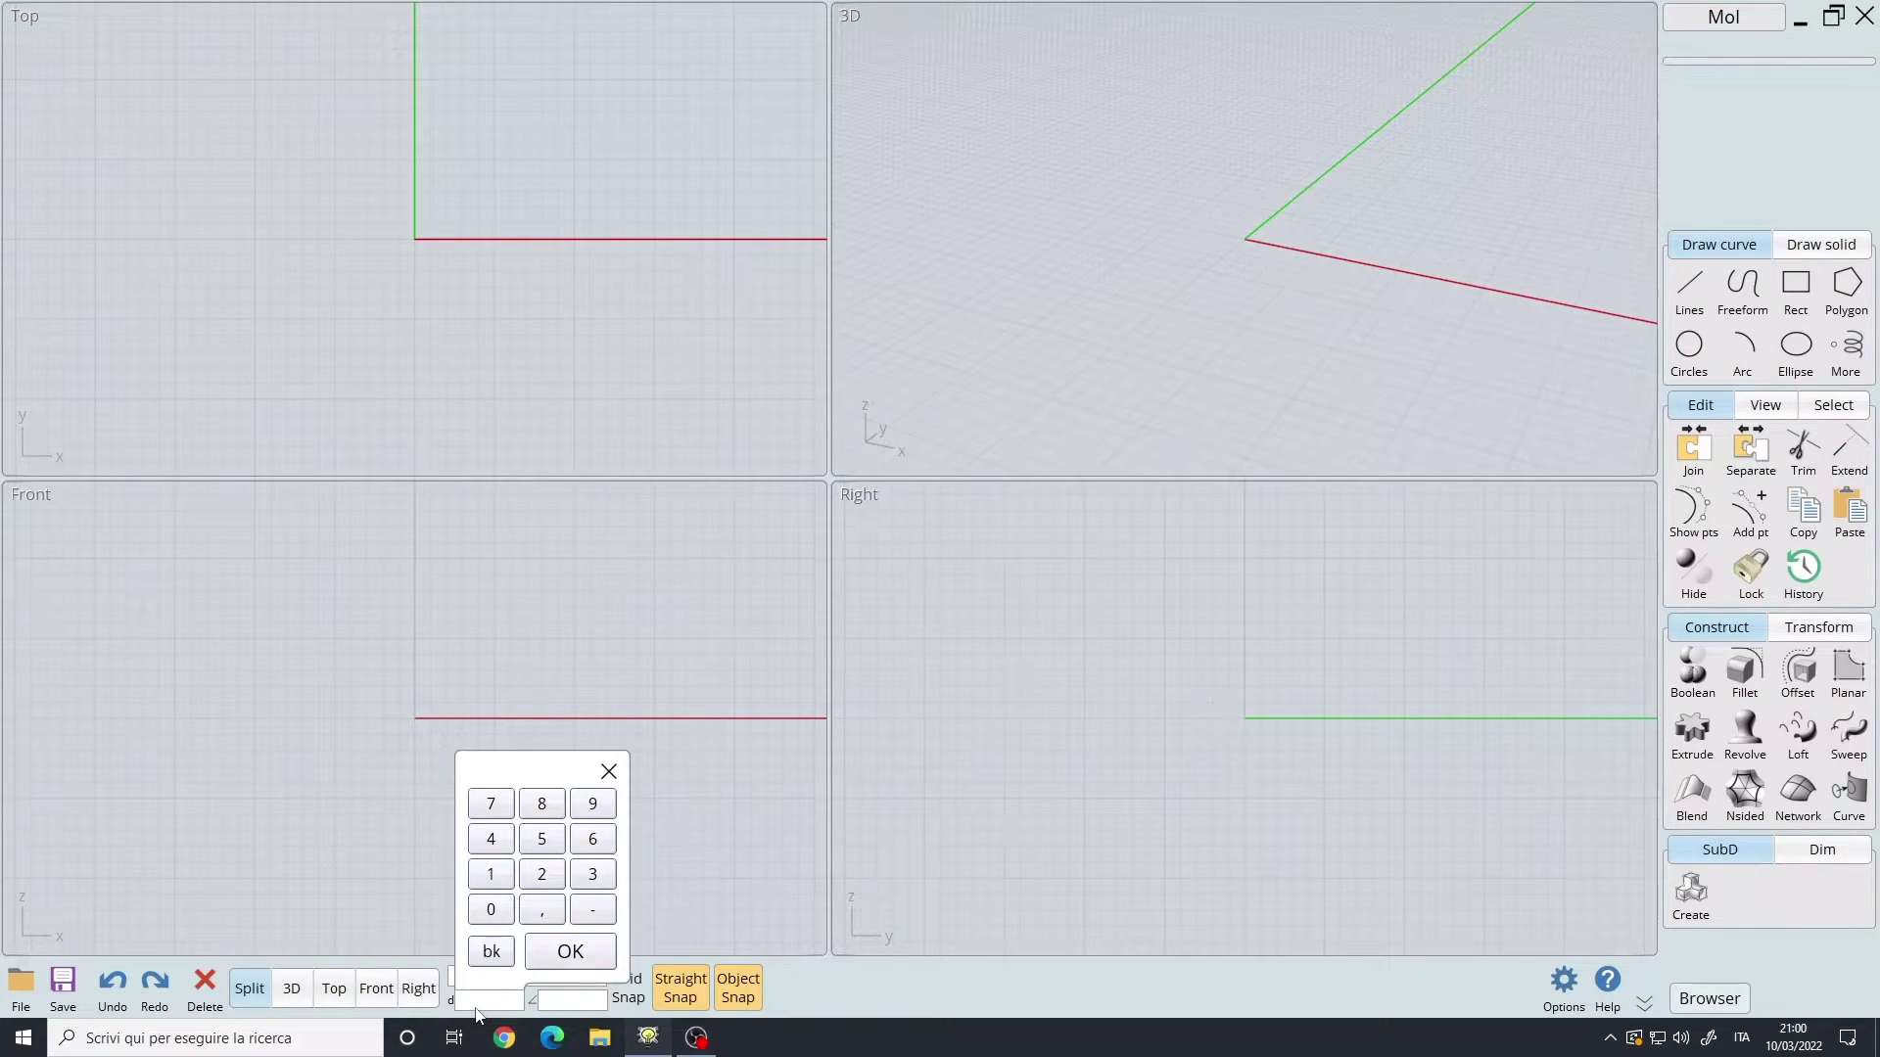
click(462, 1008)
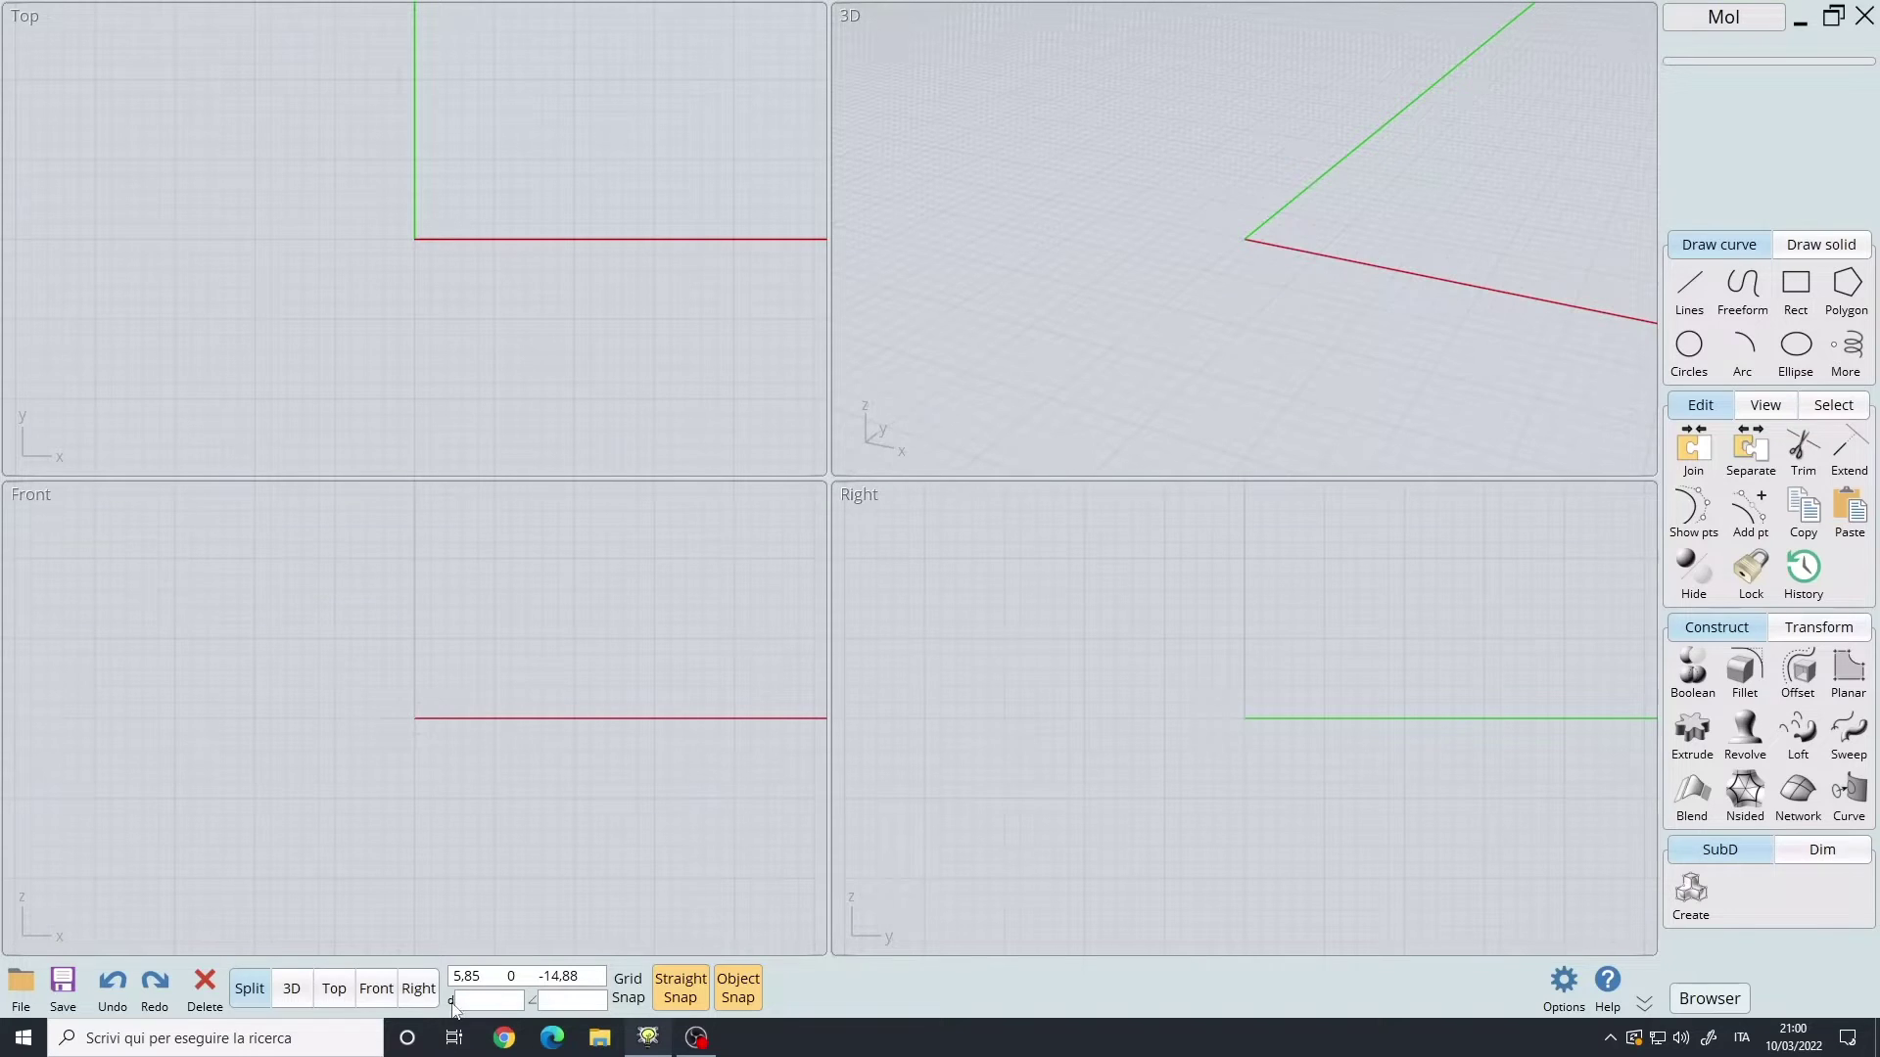
click(1689, 289)
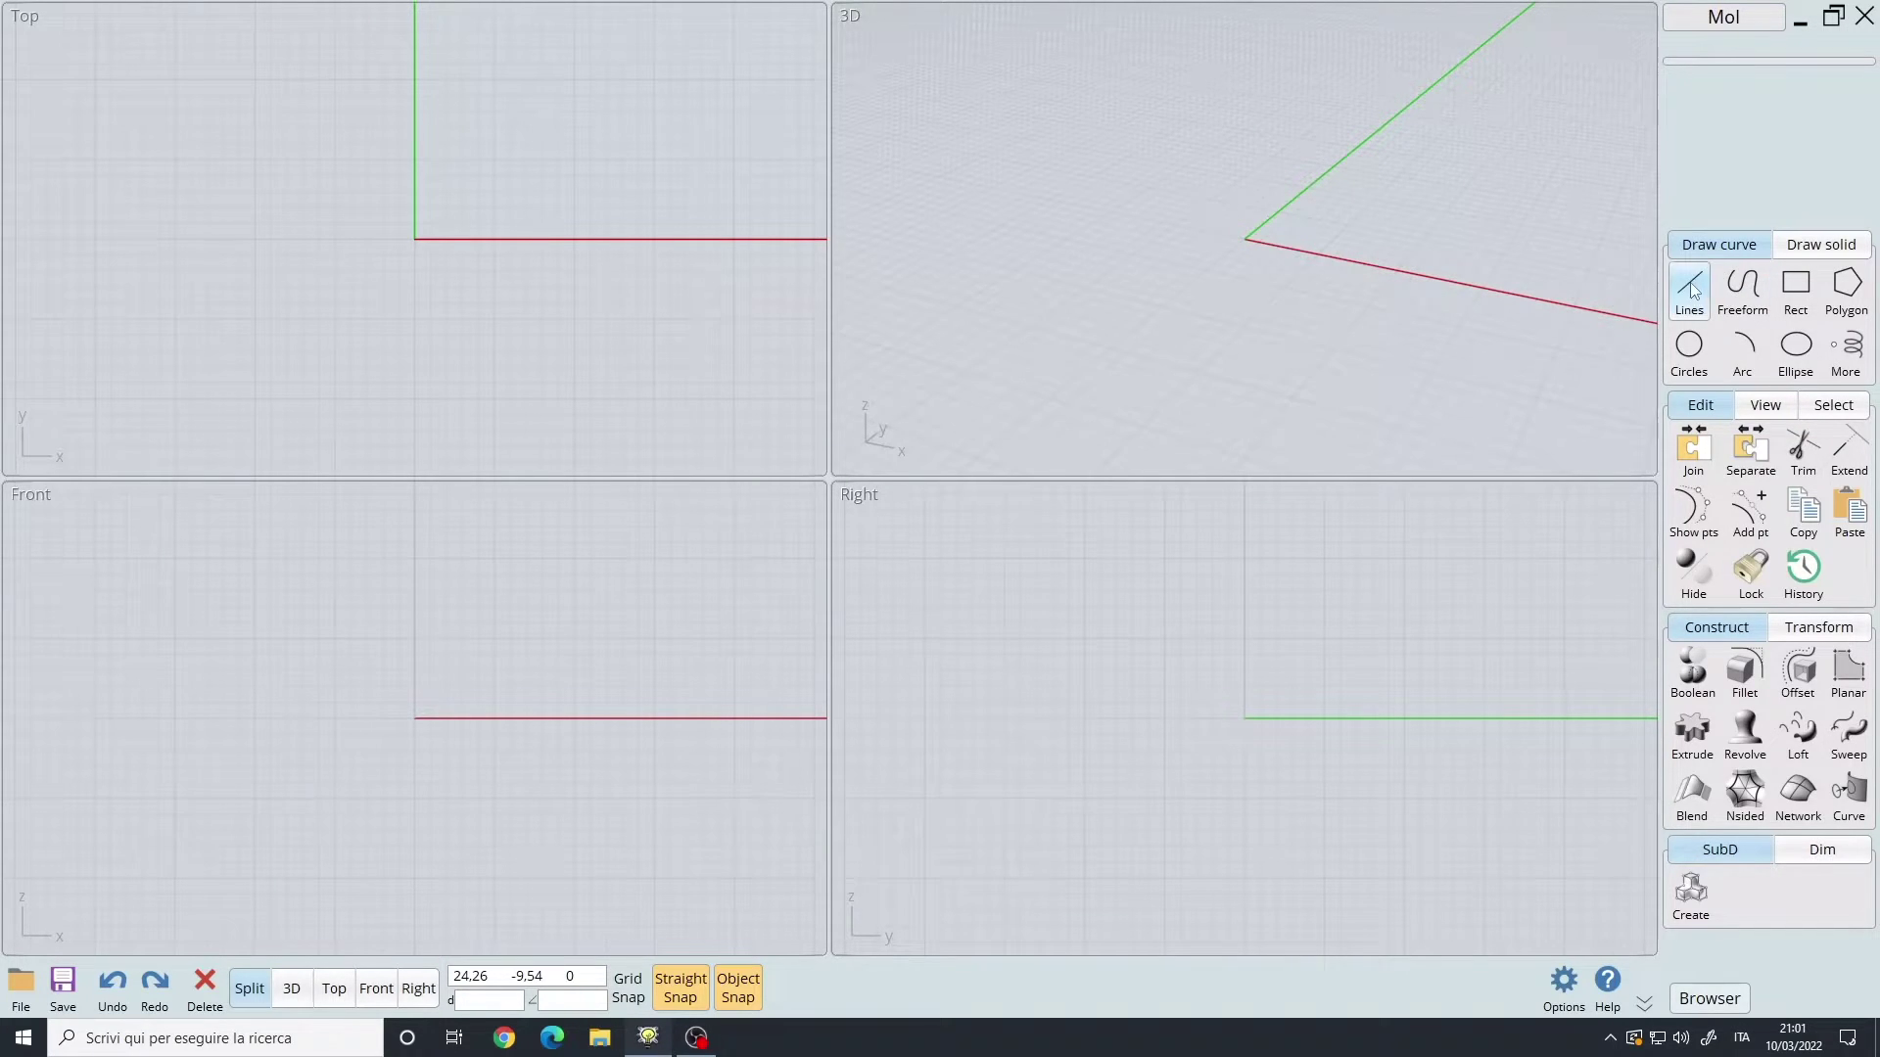
click(953, 599)
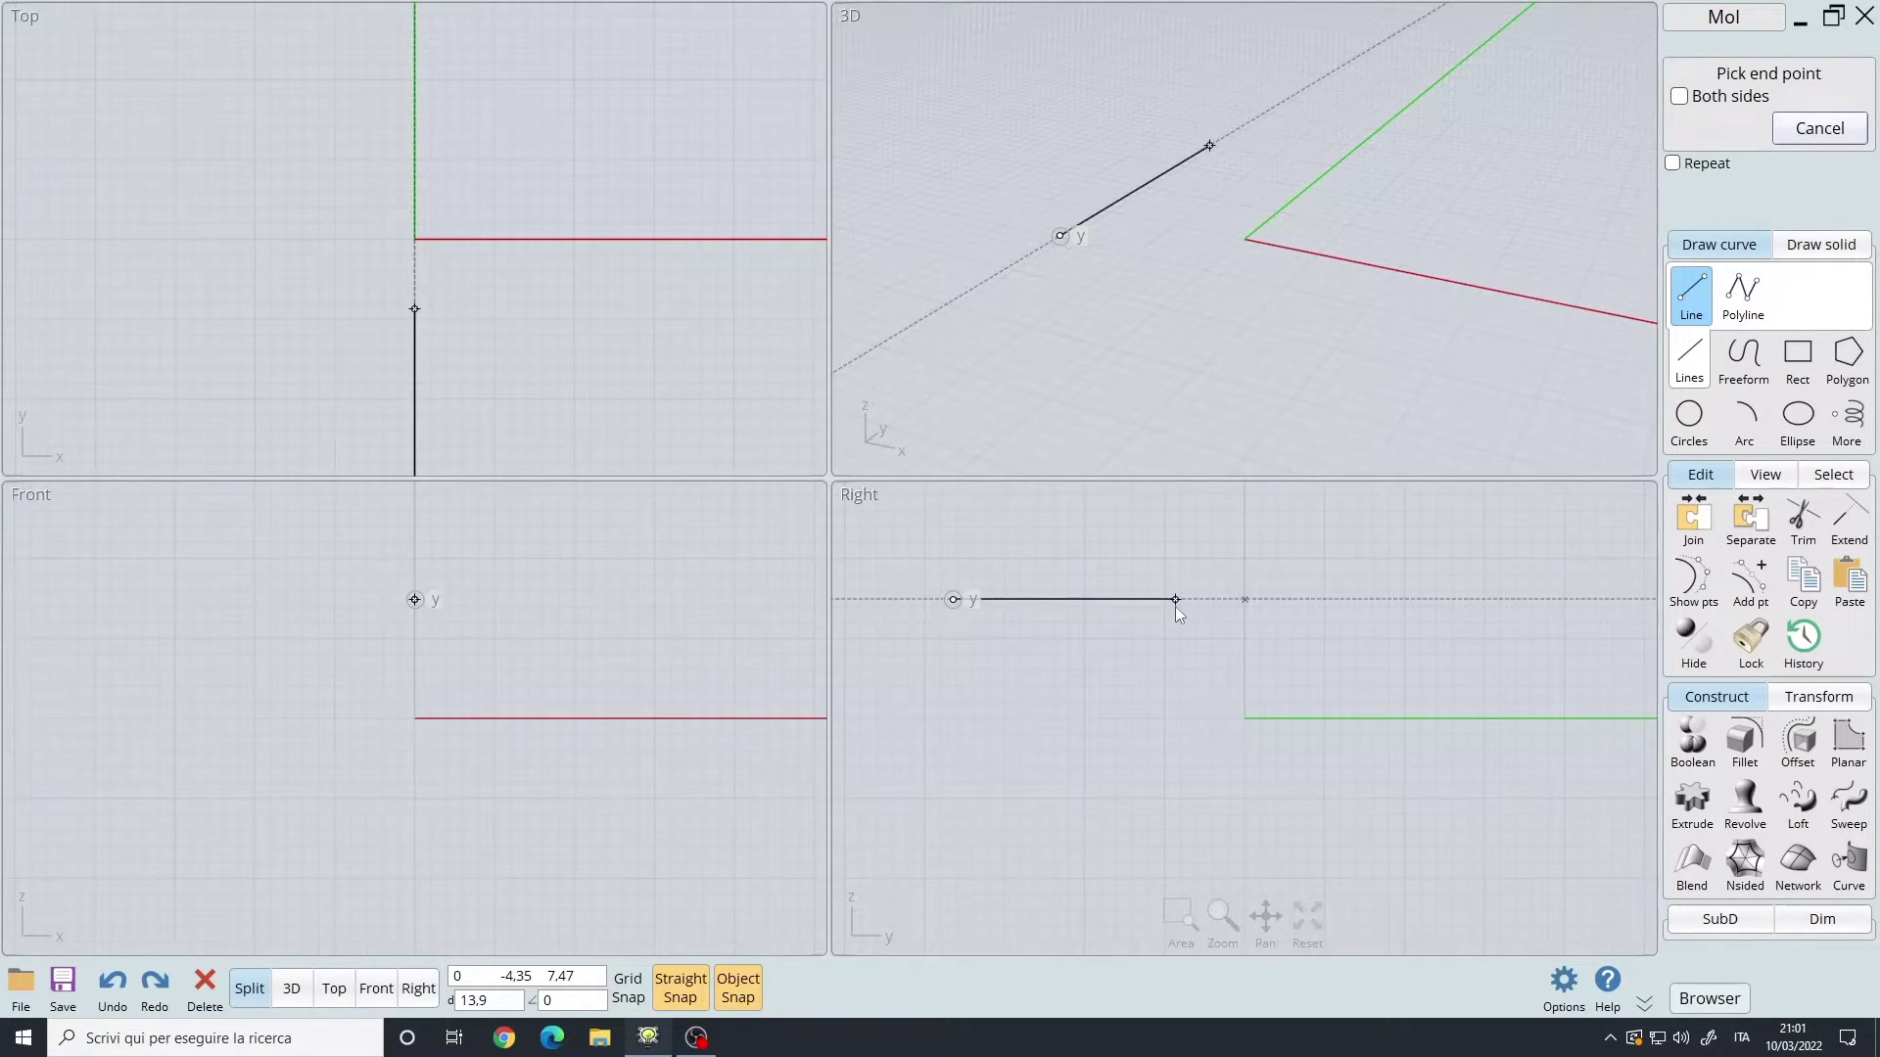
- Constrain the line's length to 15 and enter a 45 degree angle
click(502, 1006)
text(15)
key(Return)
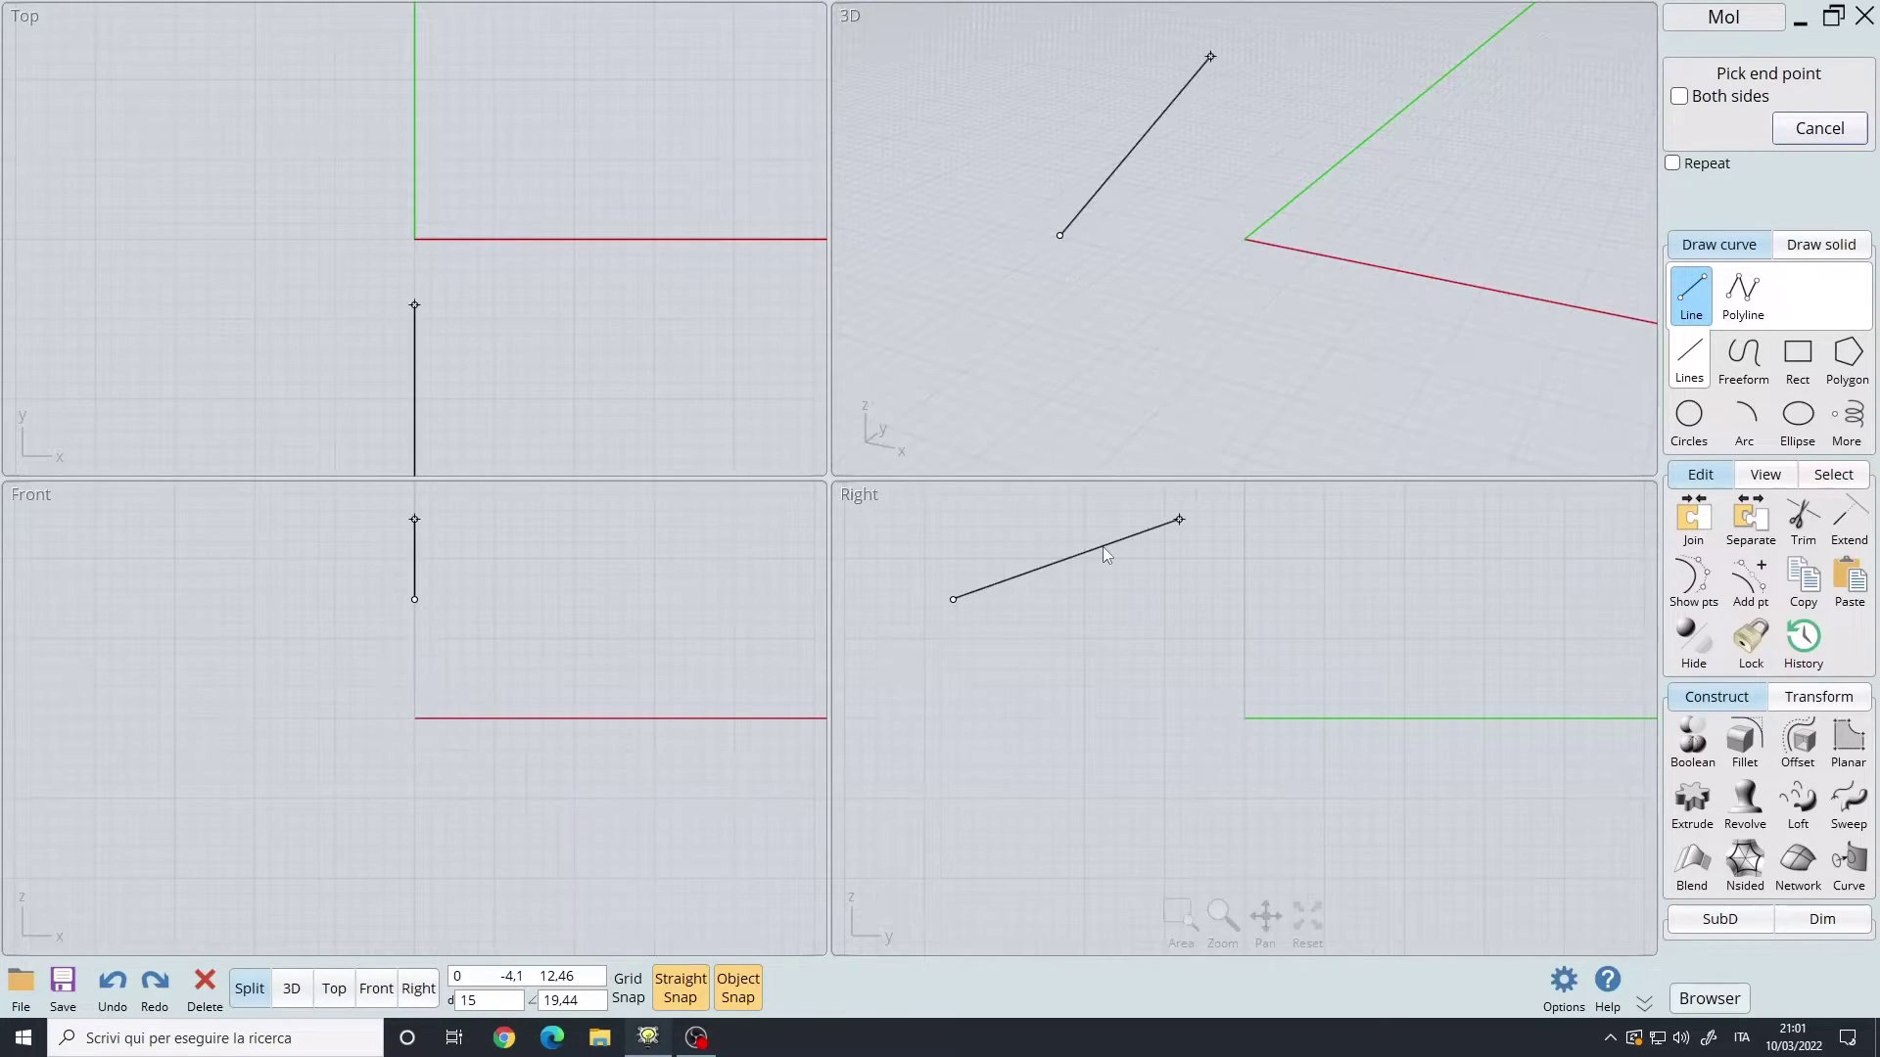
click(590, 1002)
text(45)
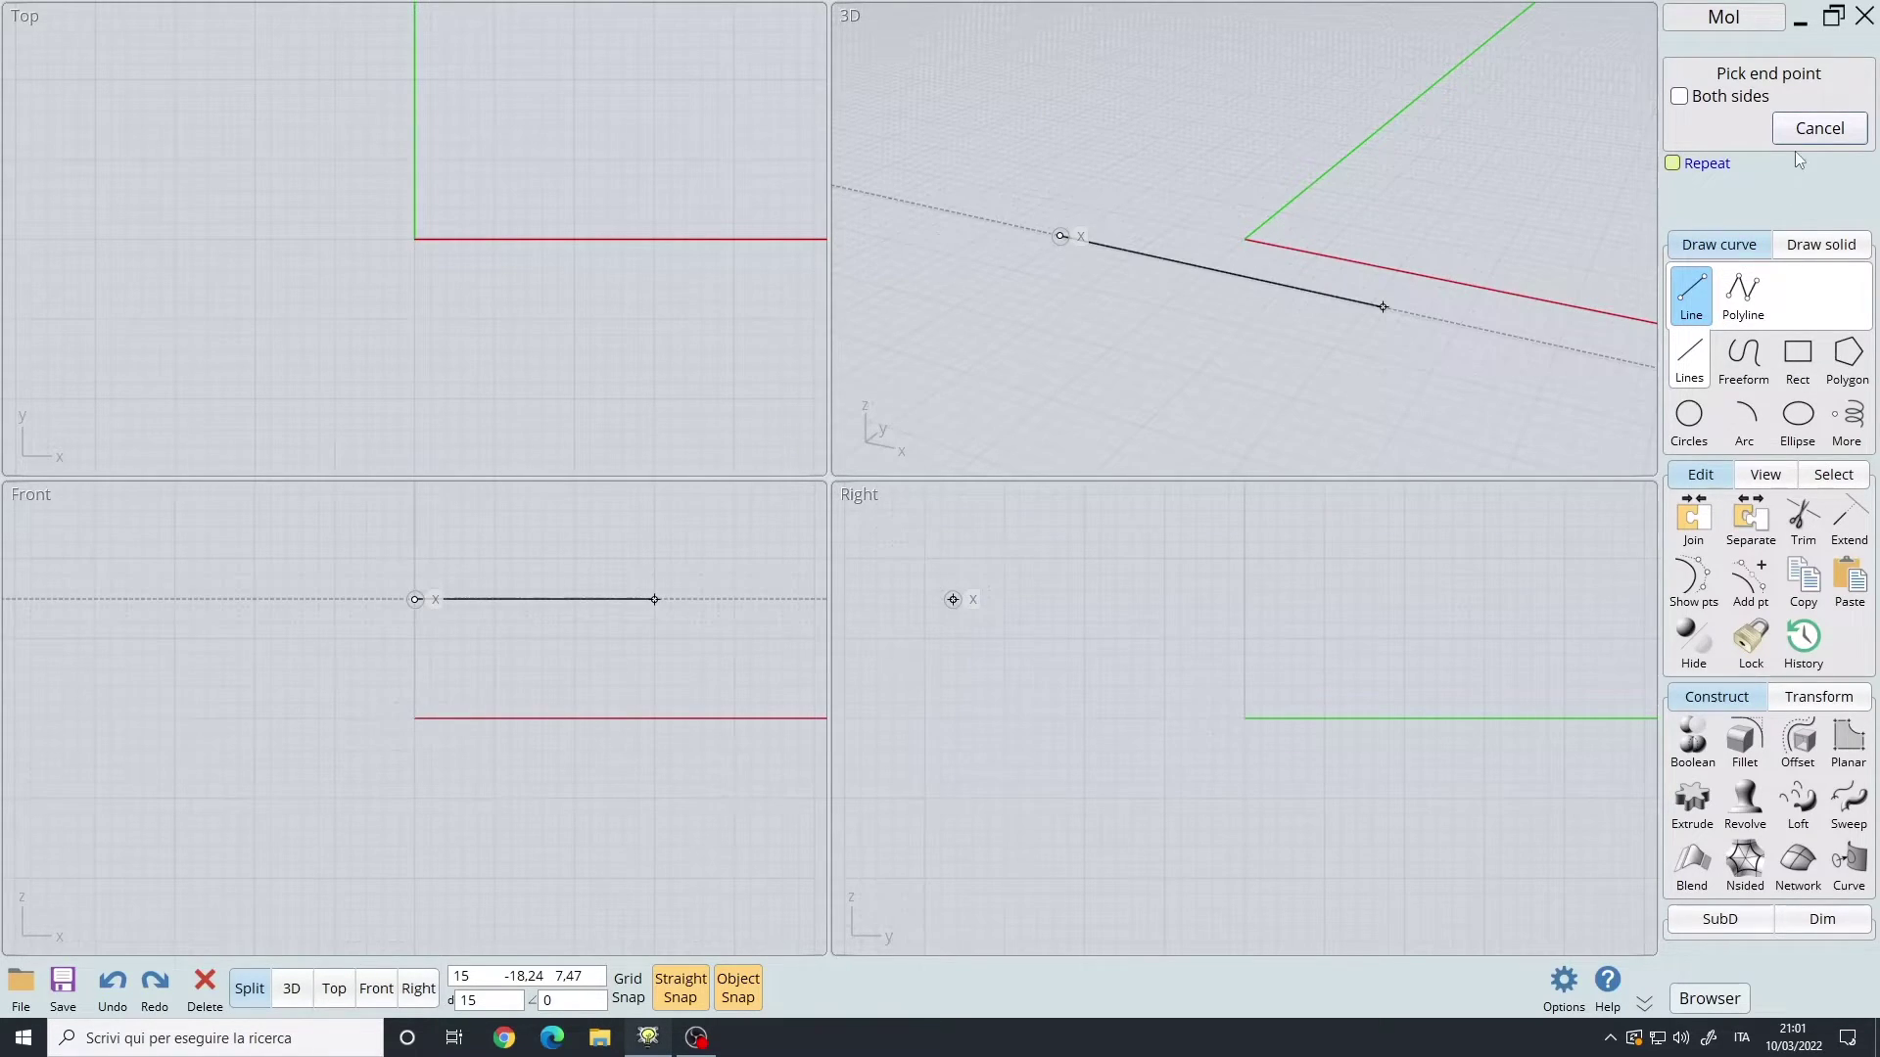
- Cancel the unfinished line so no geometry remains in the scene
click(1819, 129)
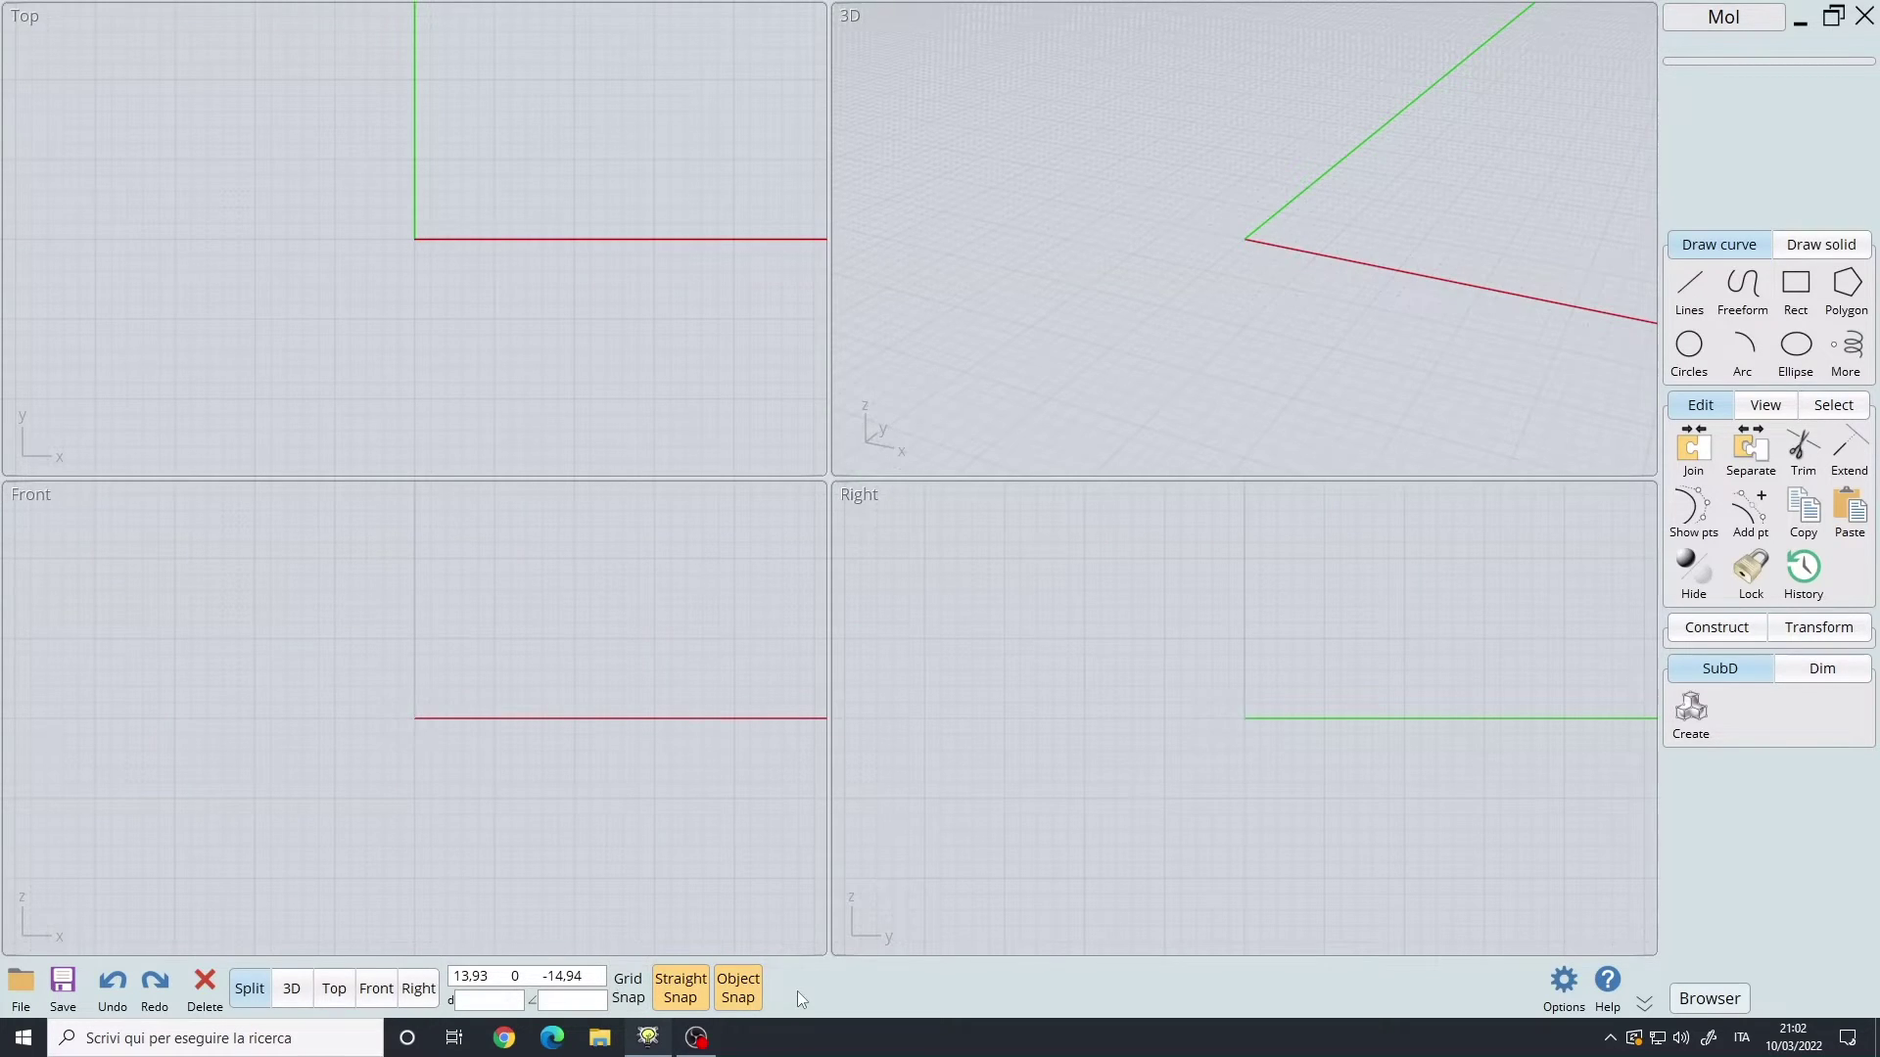
mouse_move(718, 995)
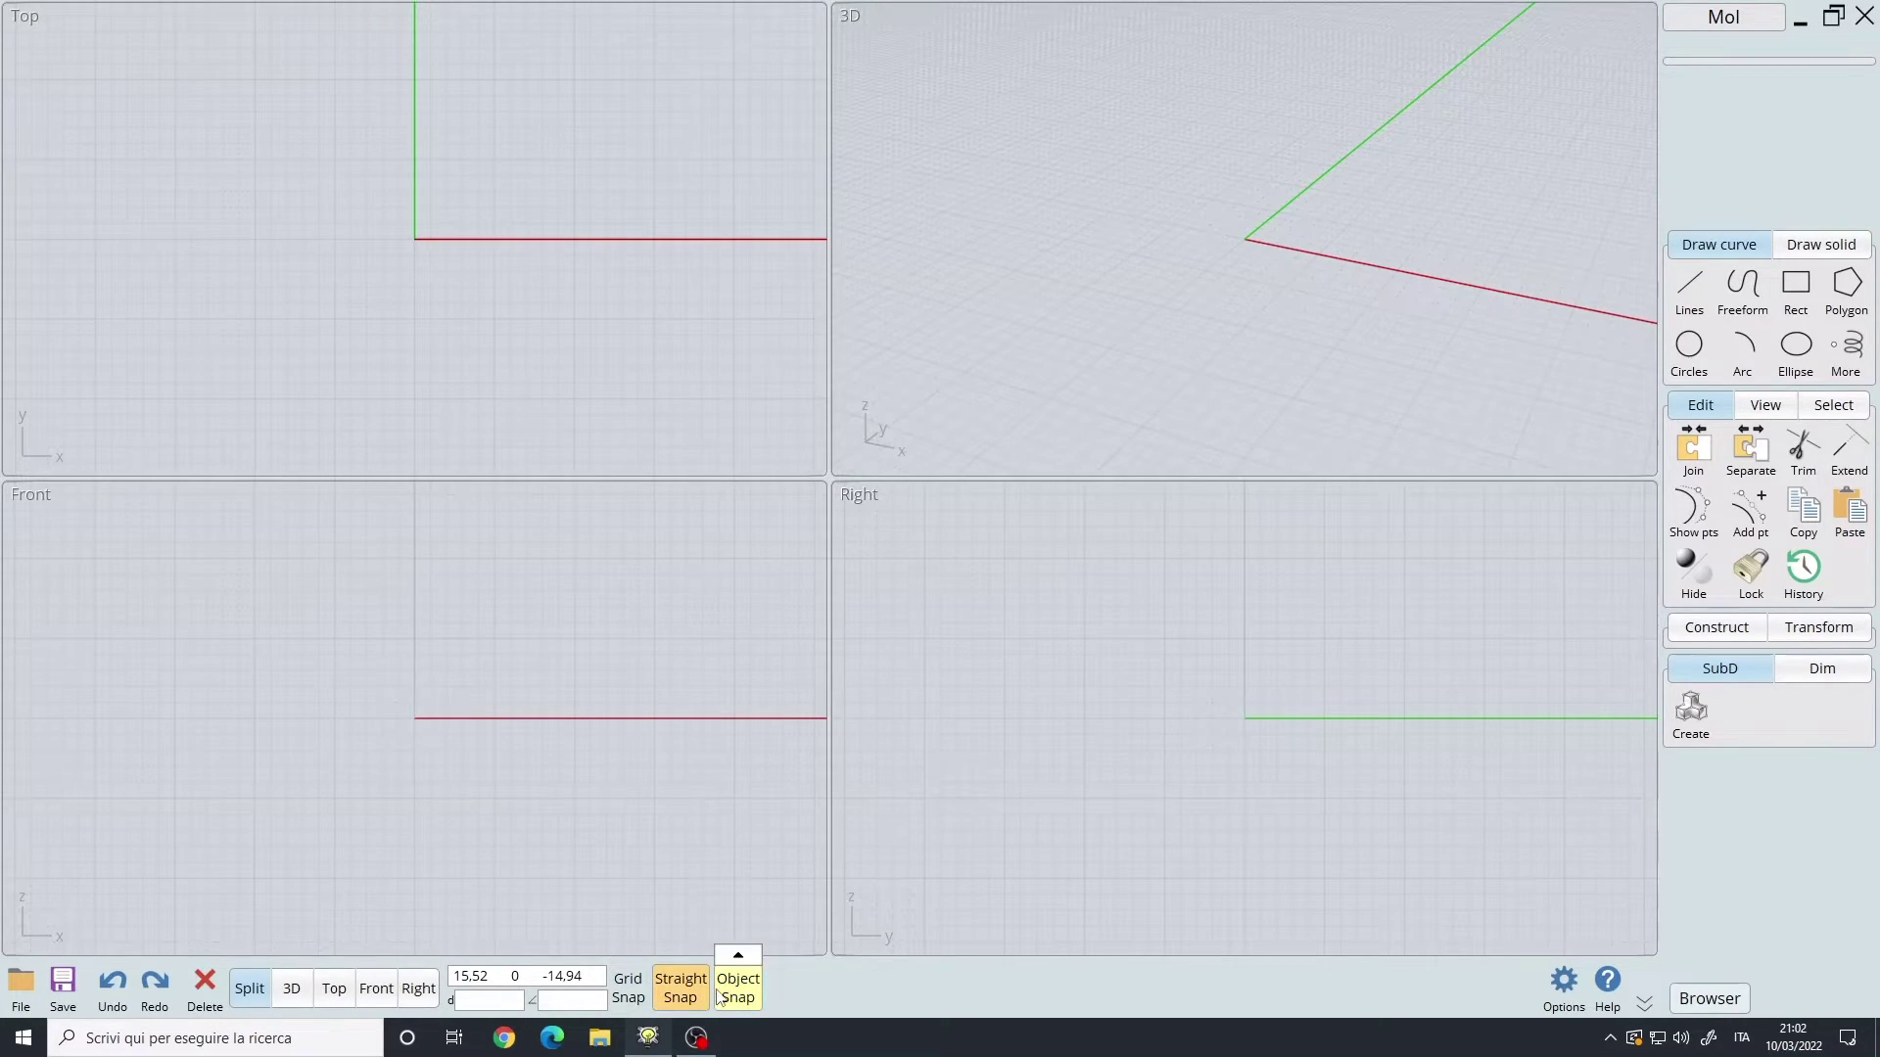
mouse_move(635, 1004)
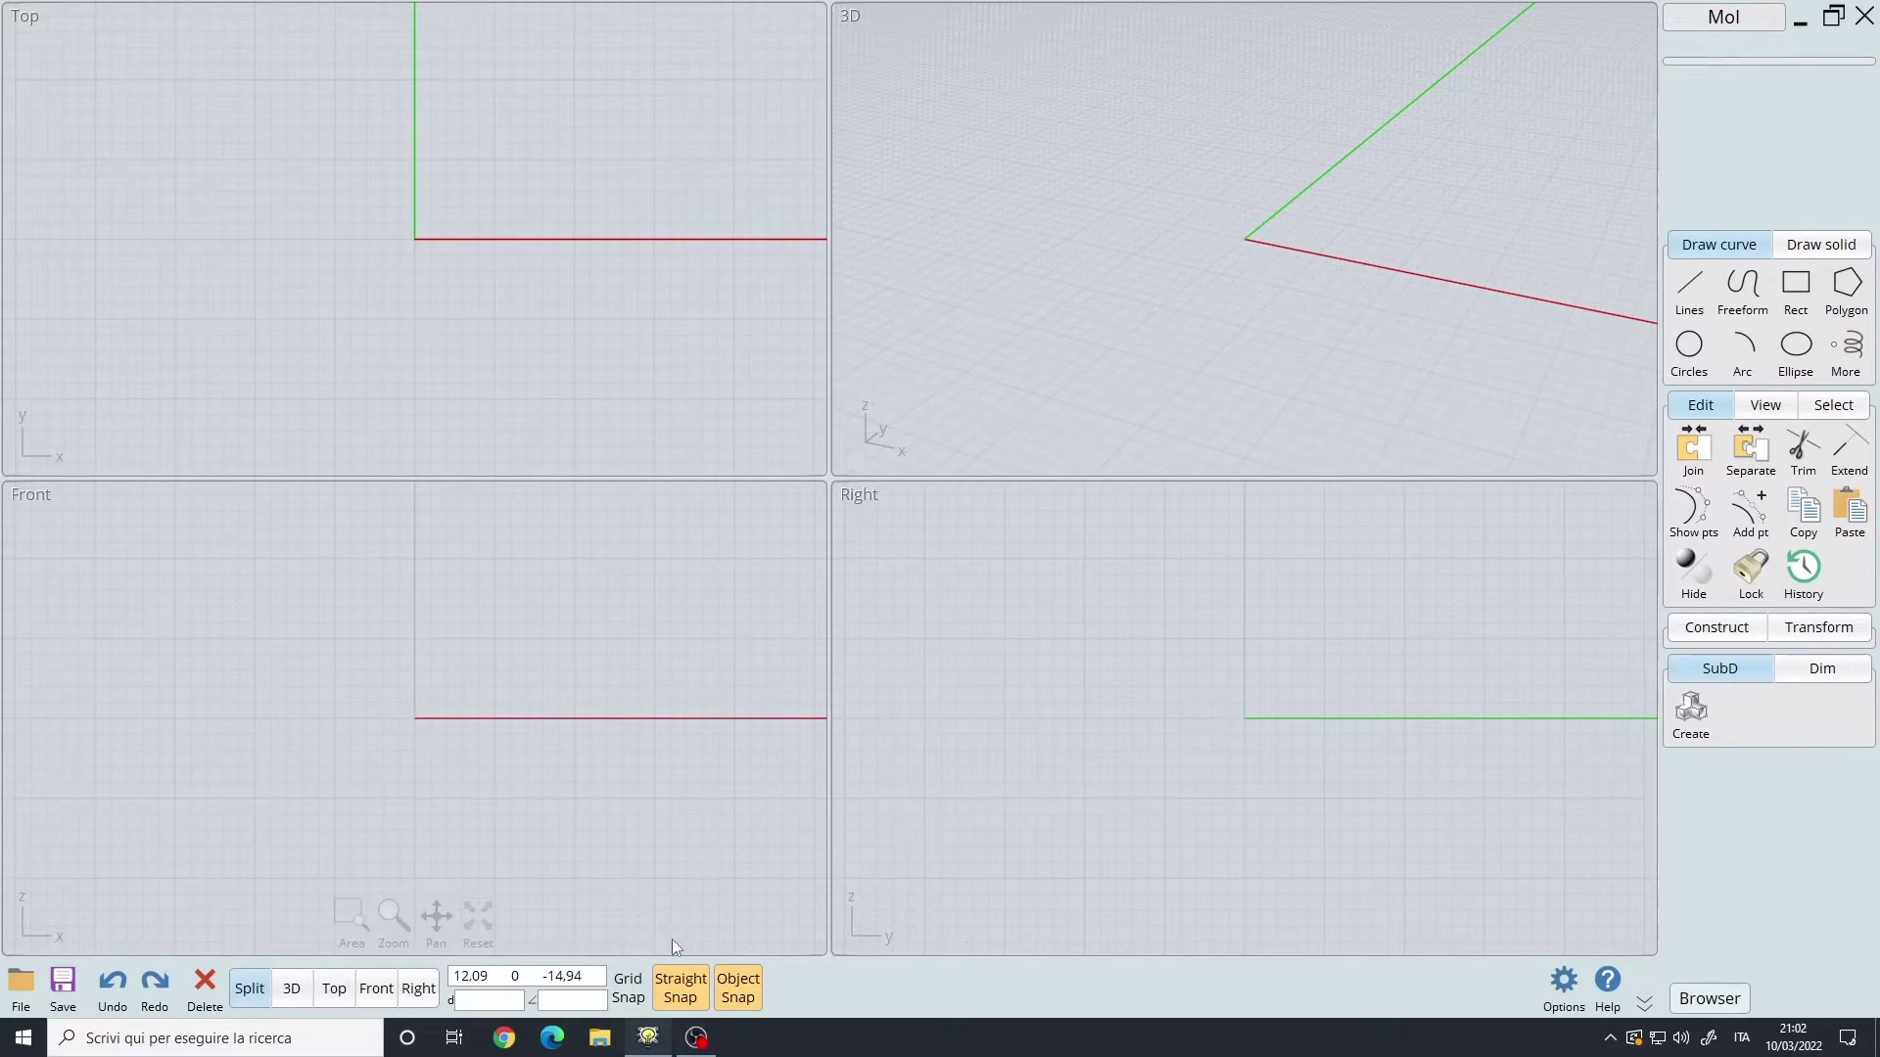
click(1564, 984)
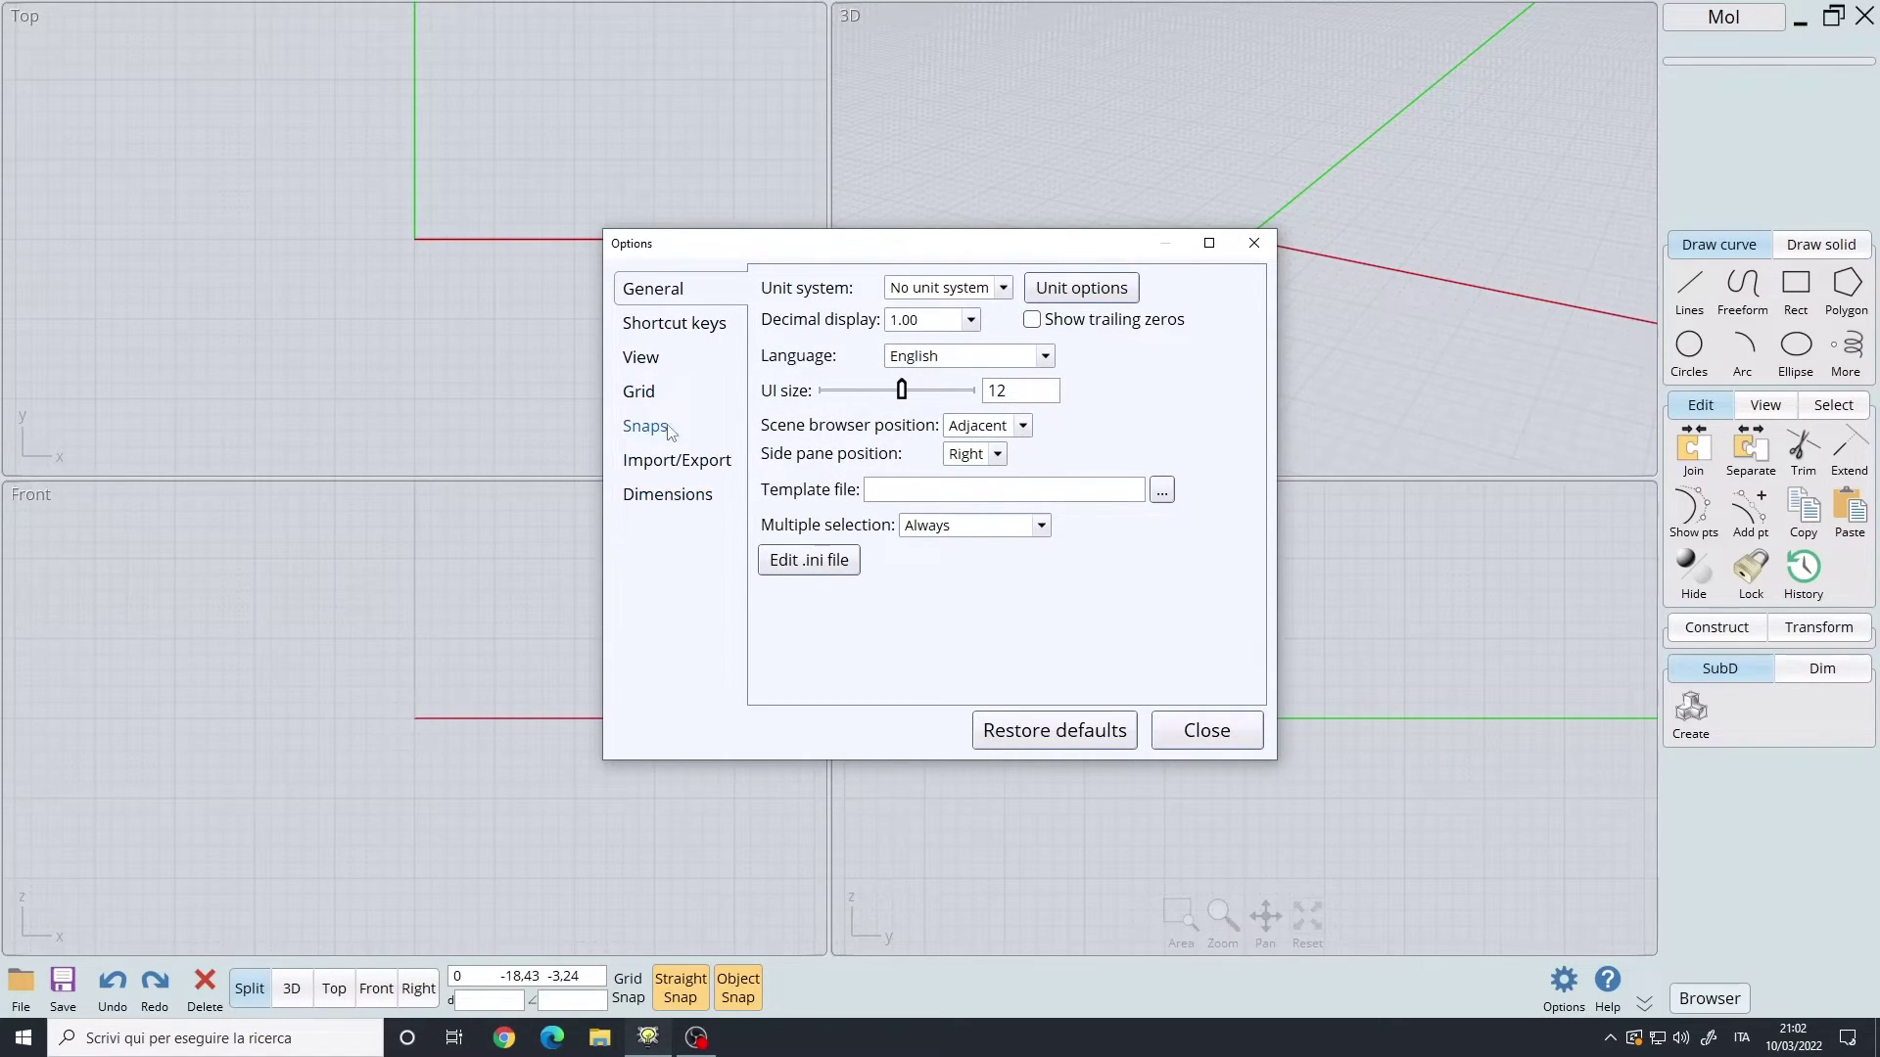
key(Escape)
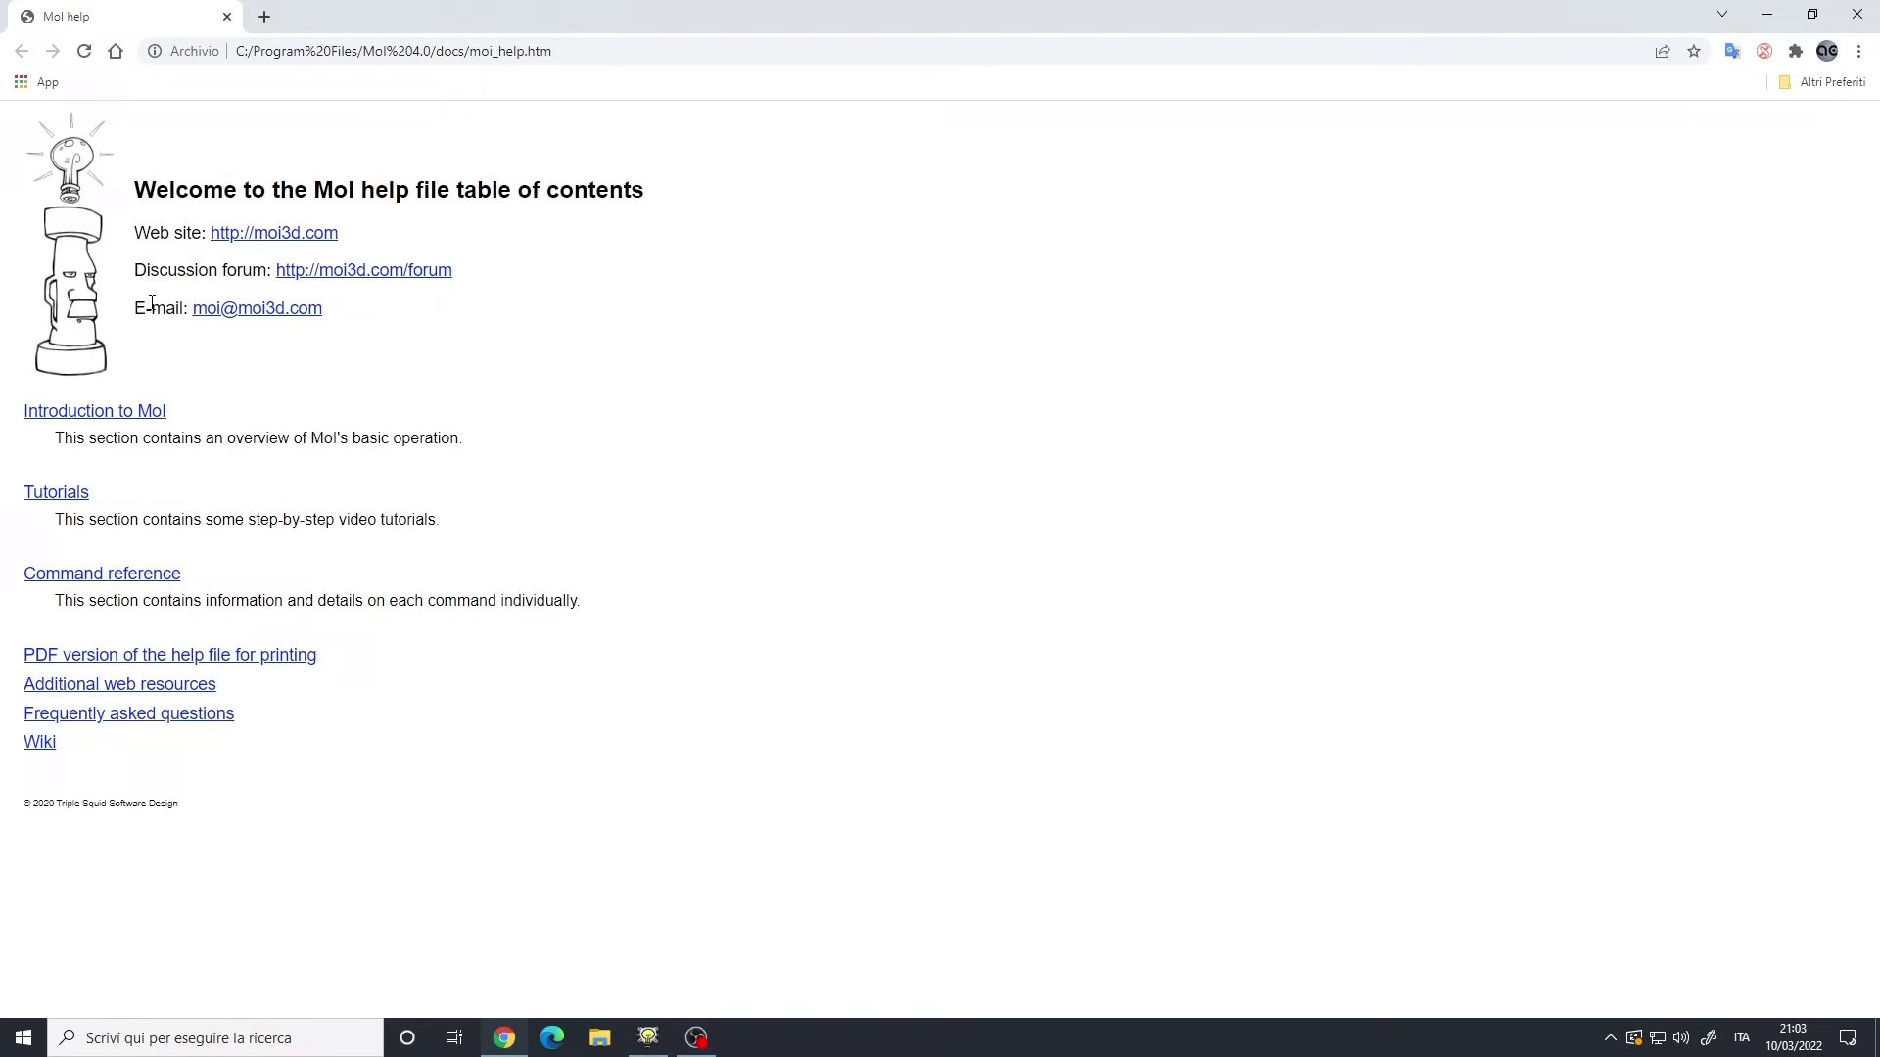
key(alt+Tab)
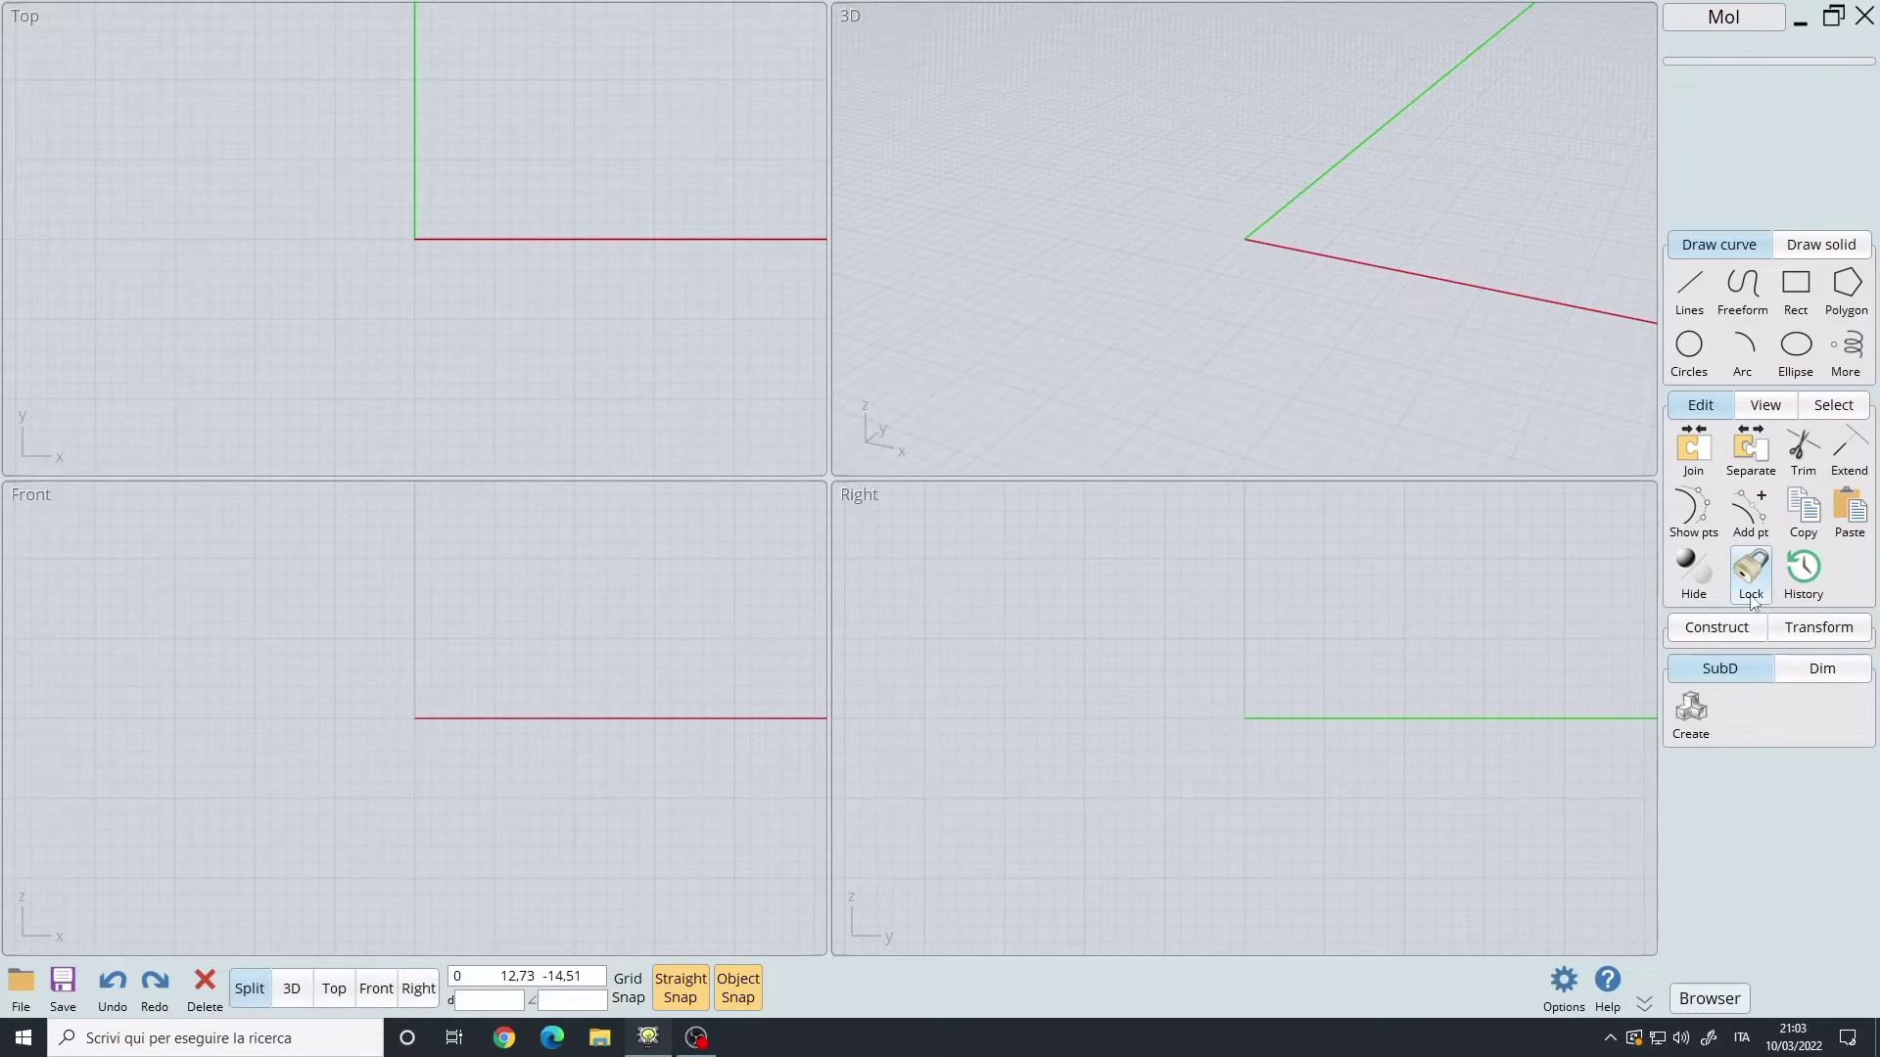
- Expand the Construct tools and switch between the Draw solid and Draw curve tabs
click(1733, 628)
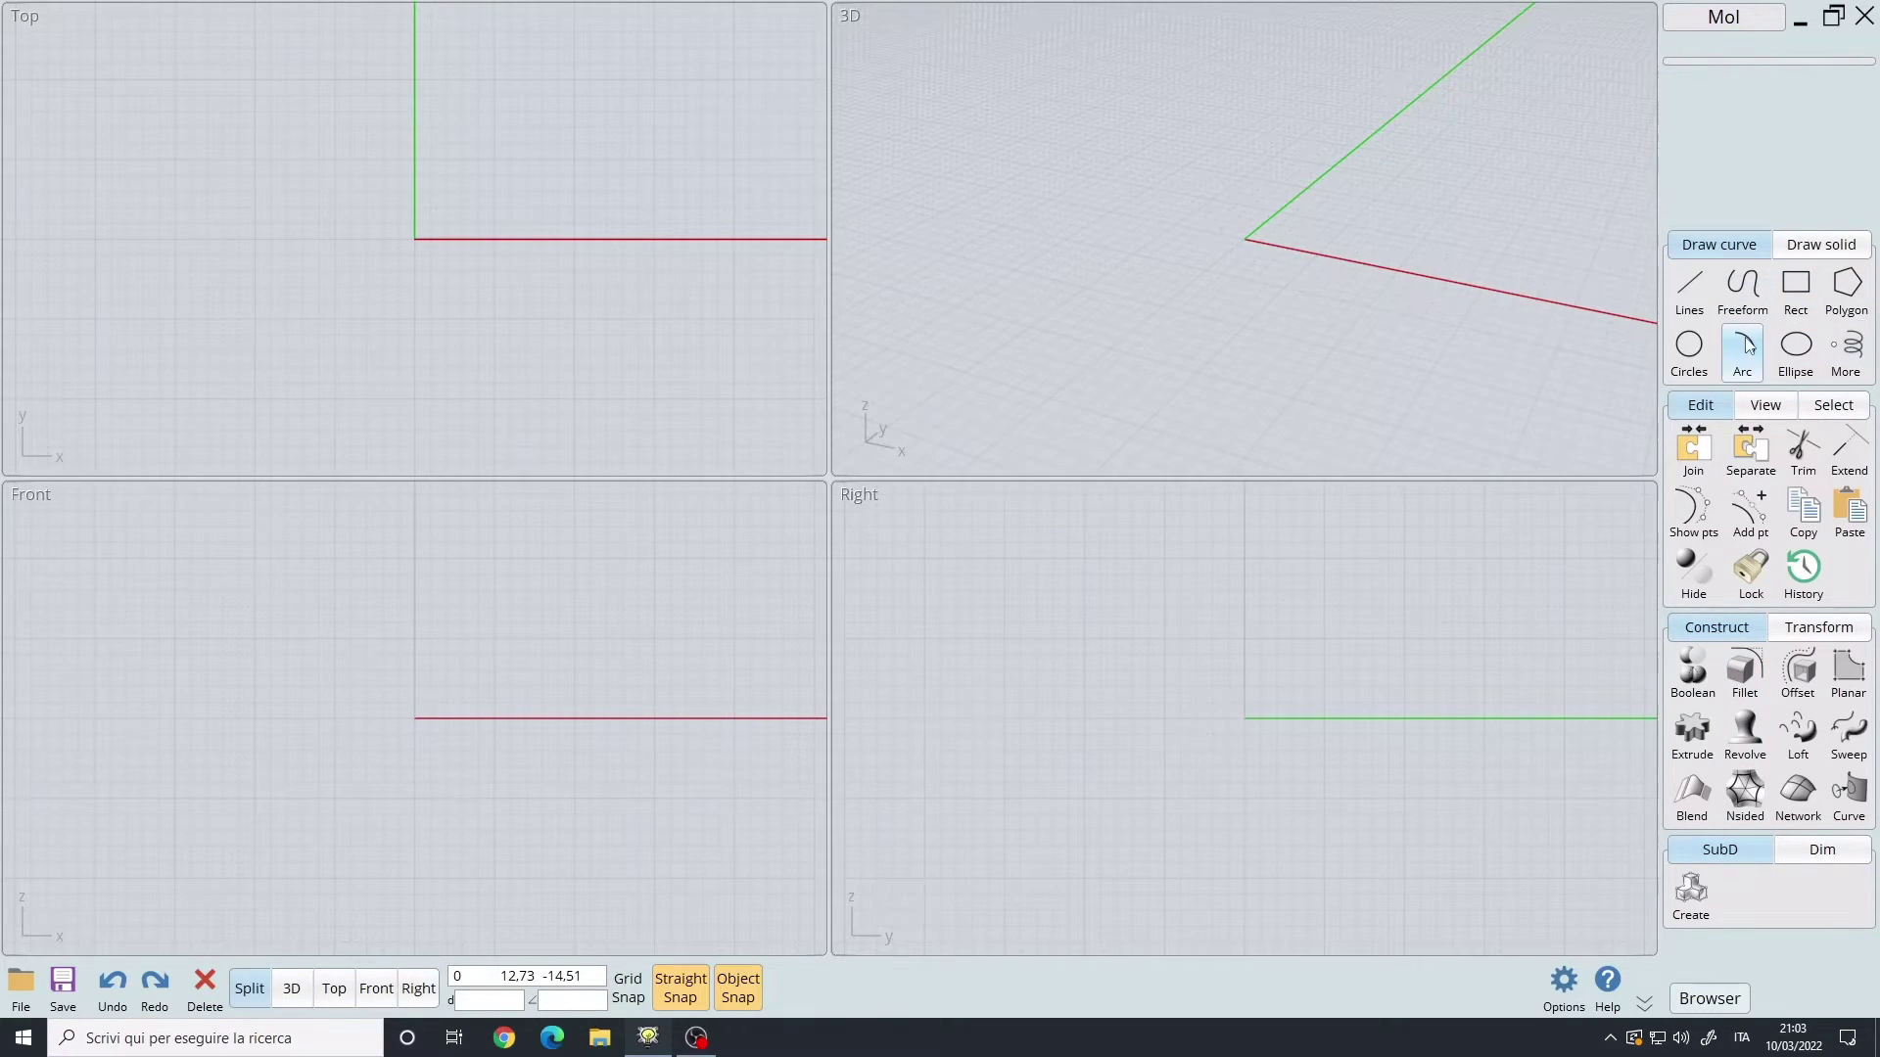
click(1836, 246)
click(1748, 246)
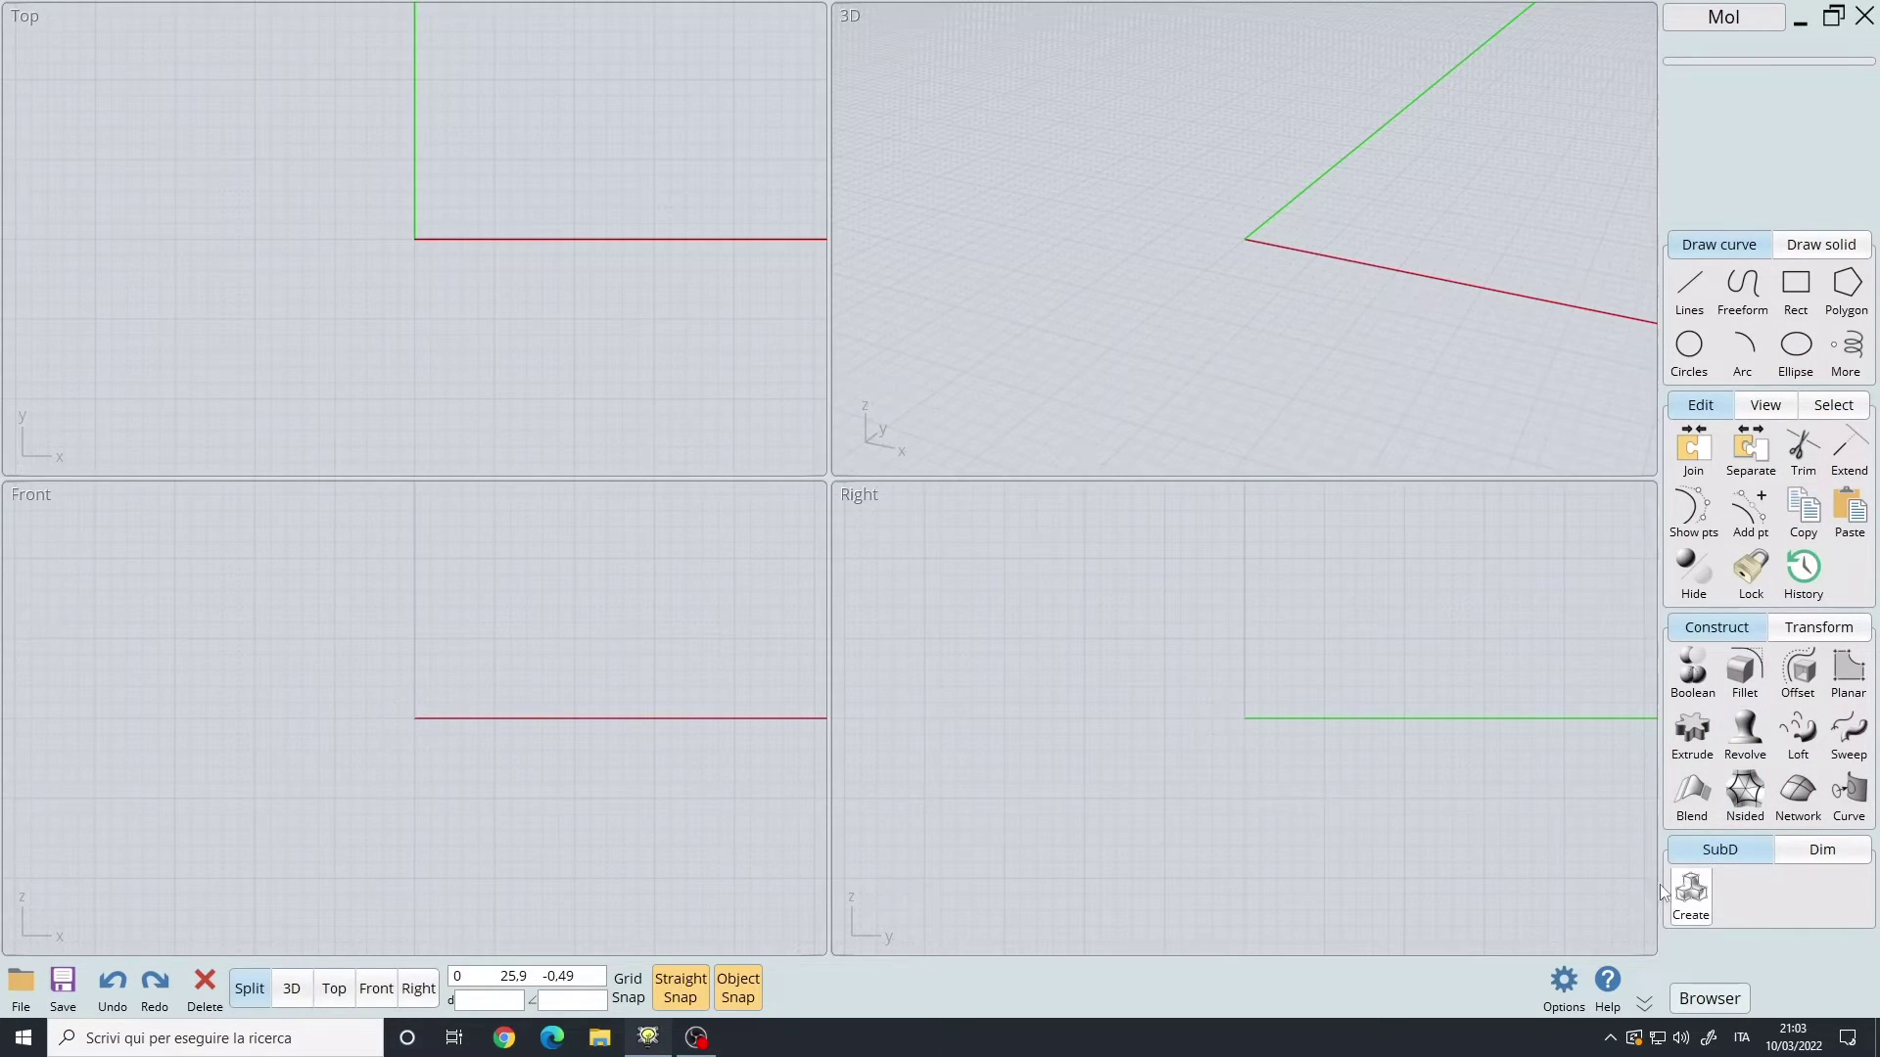
- Show the scene browser panel beside the viewports
click(1710, 999)
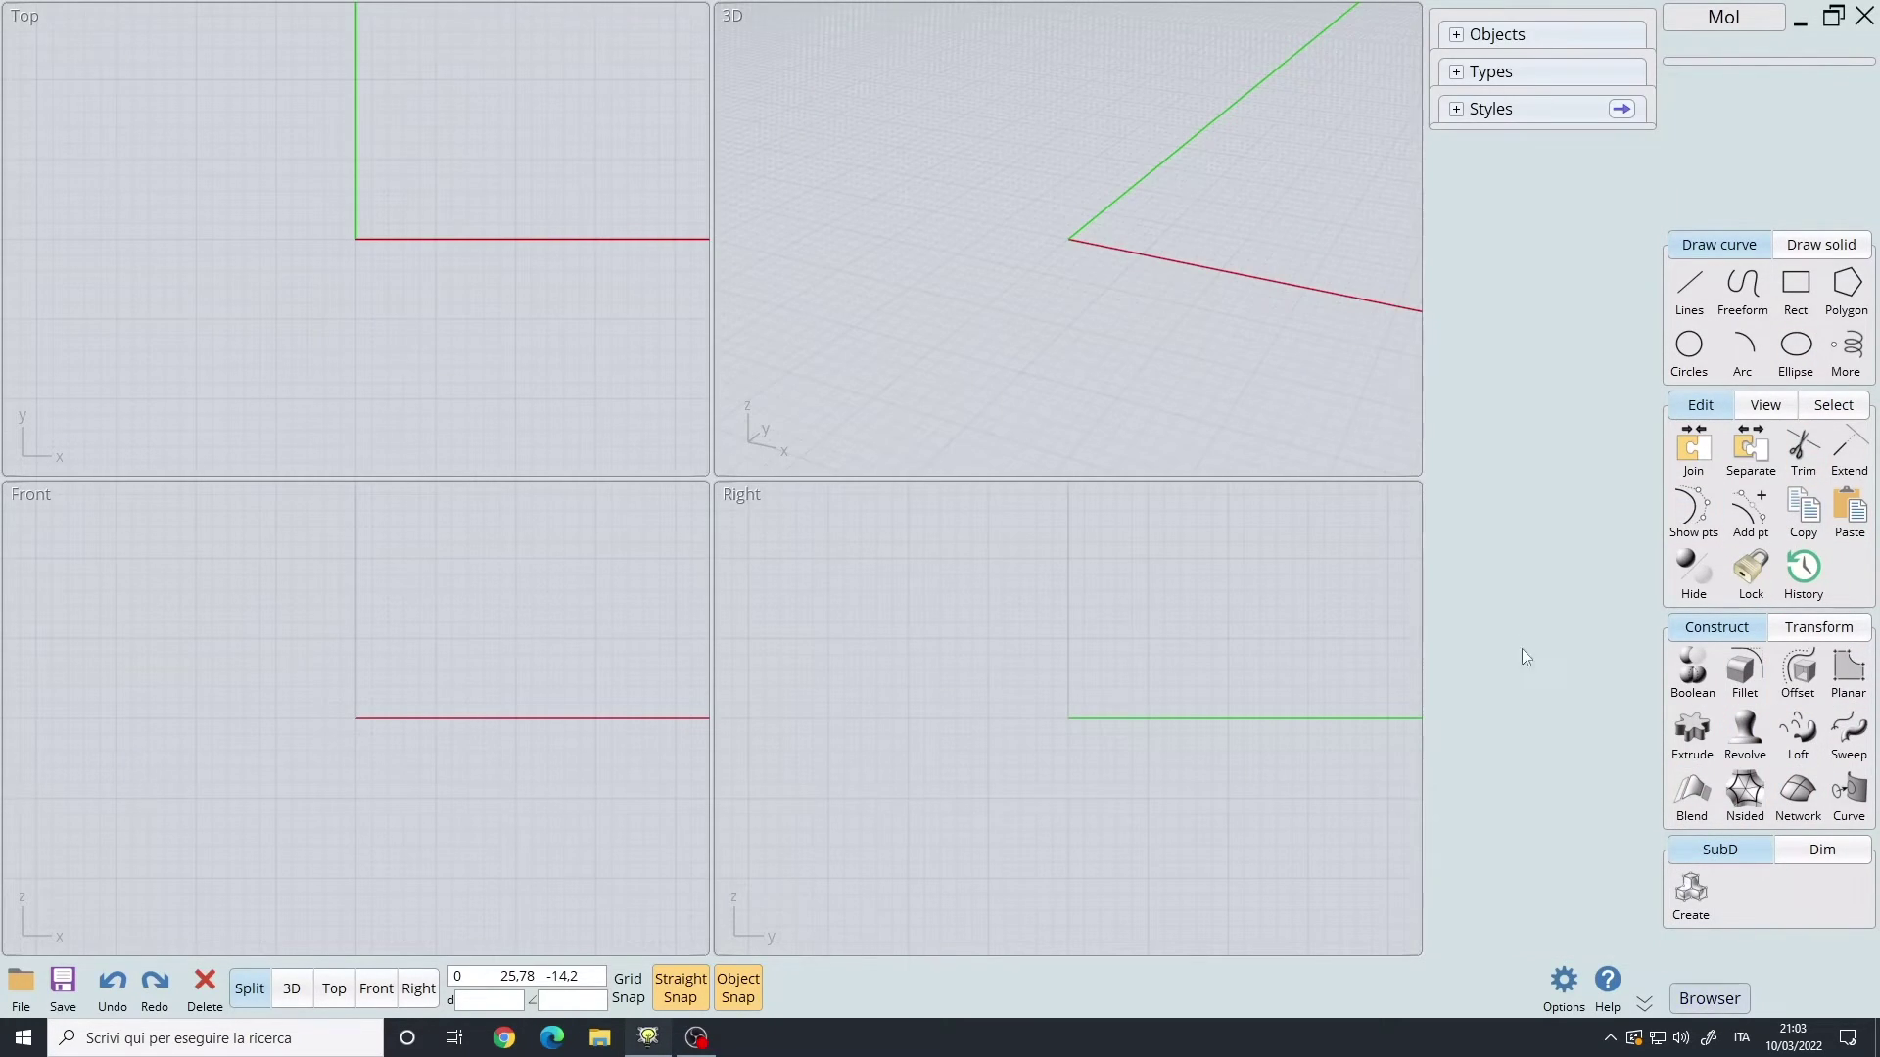
click(1696, 1001)
click(1703, 1003)
click(1694, 1005)
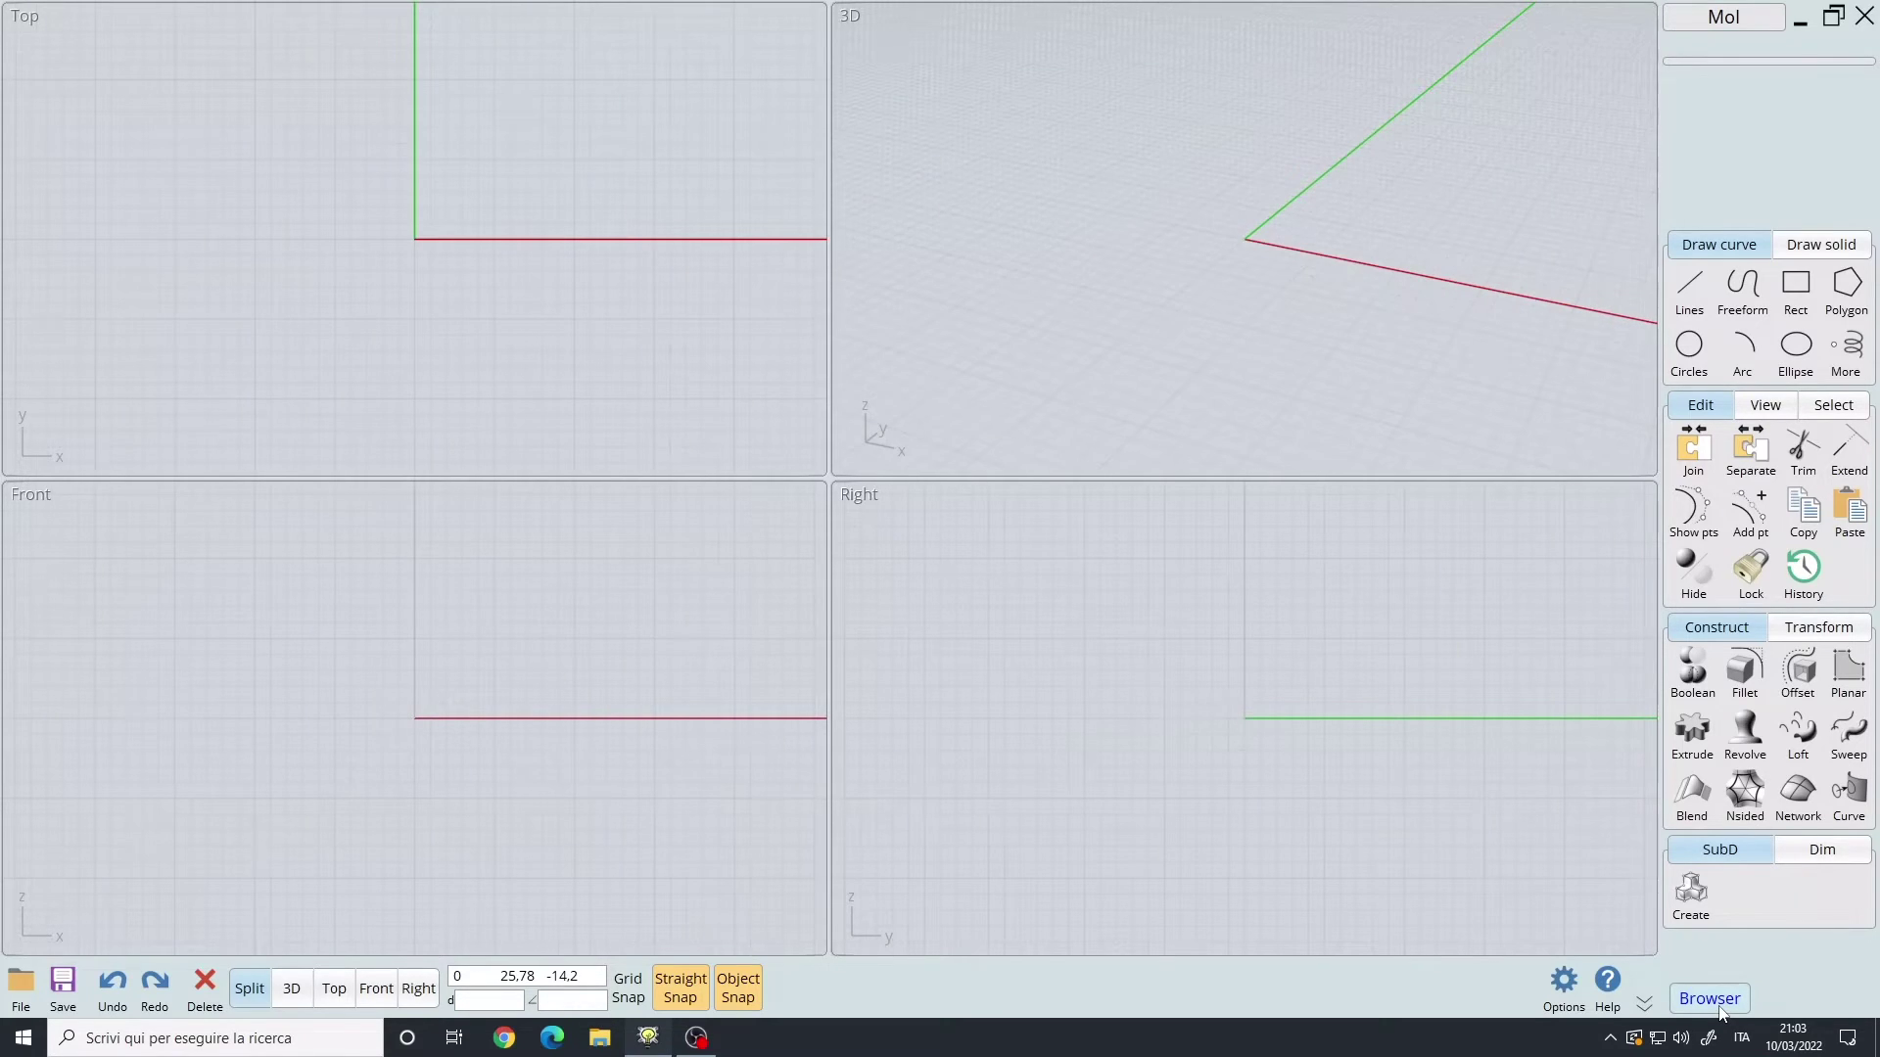
click(1720, 1009)
- Expand the Objects, Types and Styles sections, listing colour styles Default through Magenta
click(1489, 45)
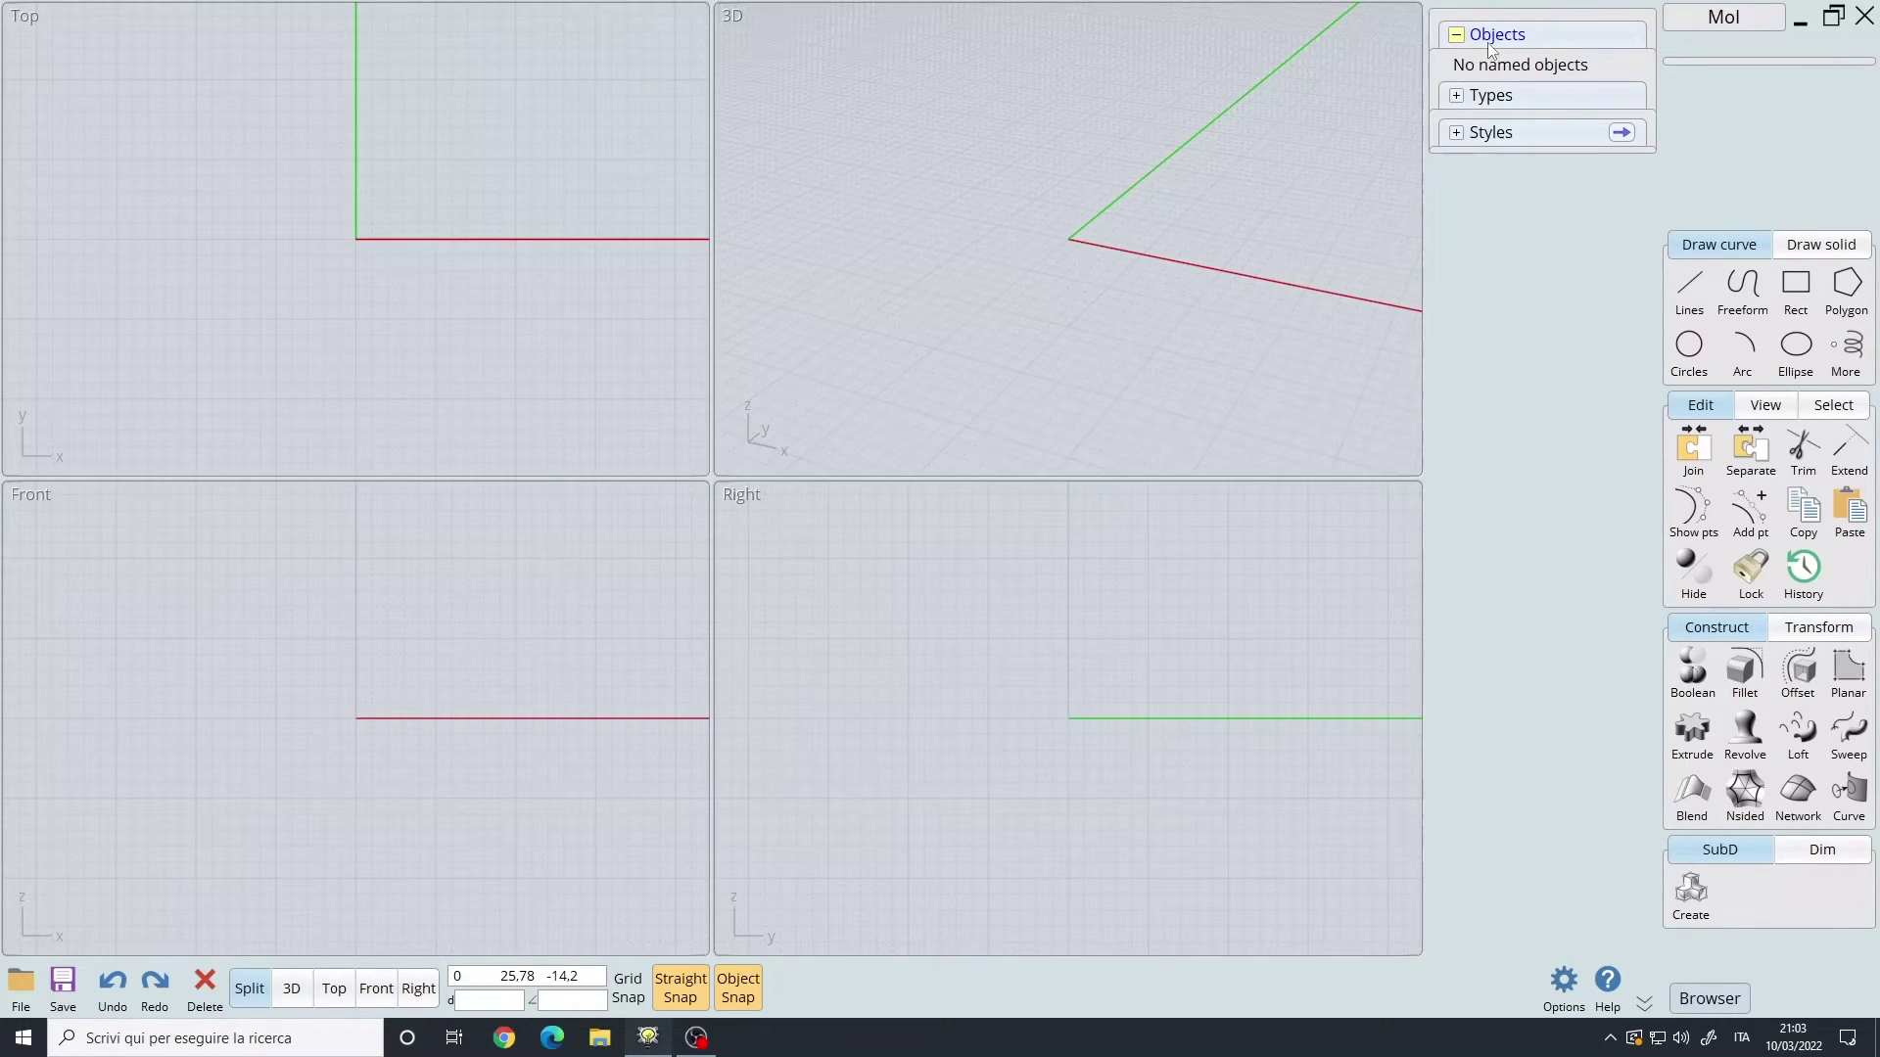
click(1489, 95)
click(1490, 95)
click(1461, 34)
click(1478, 34)
click(1489, 95)
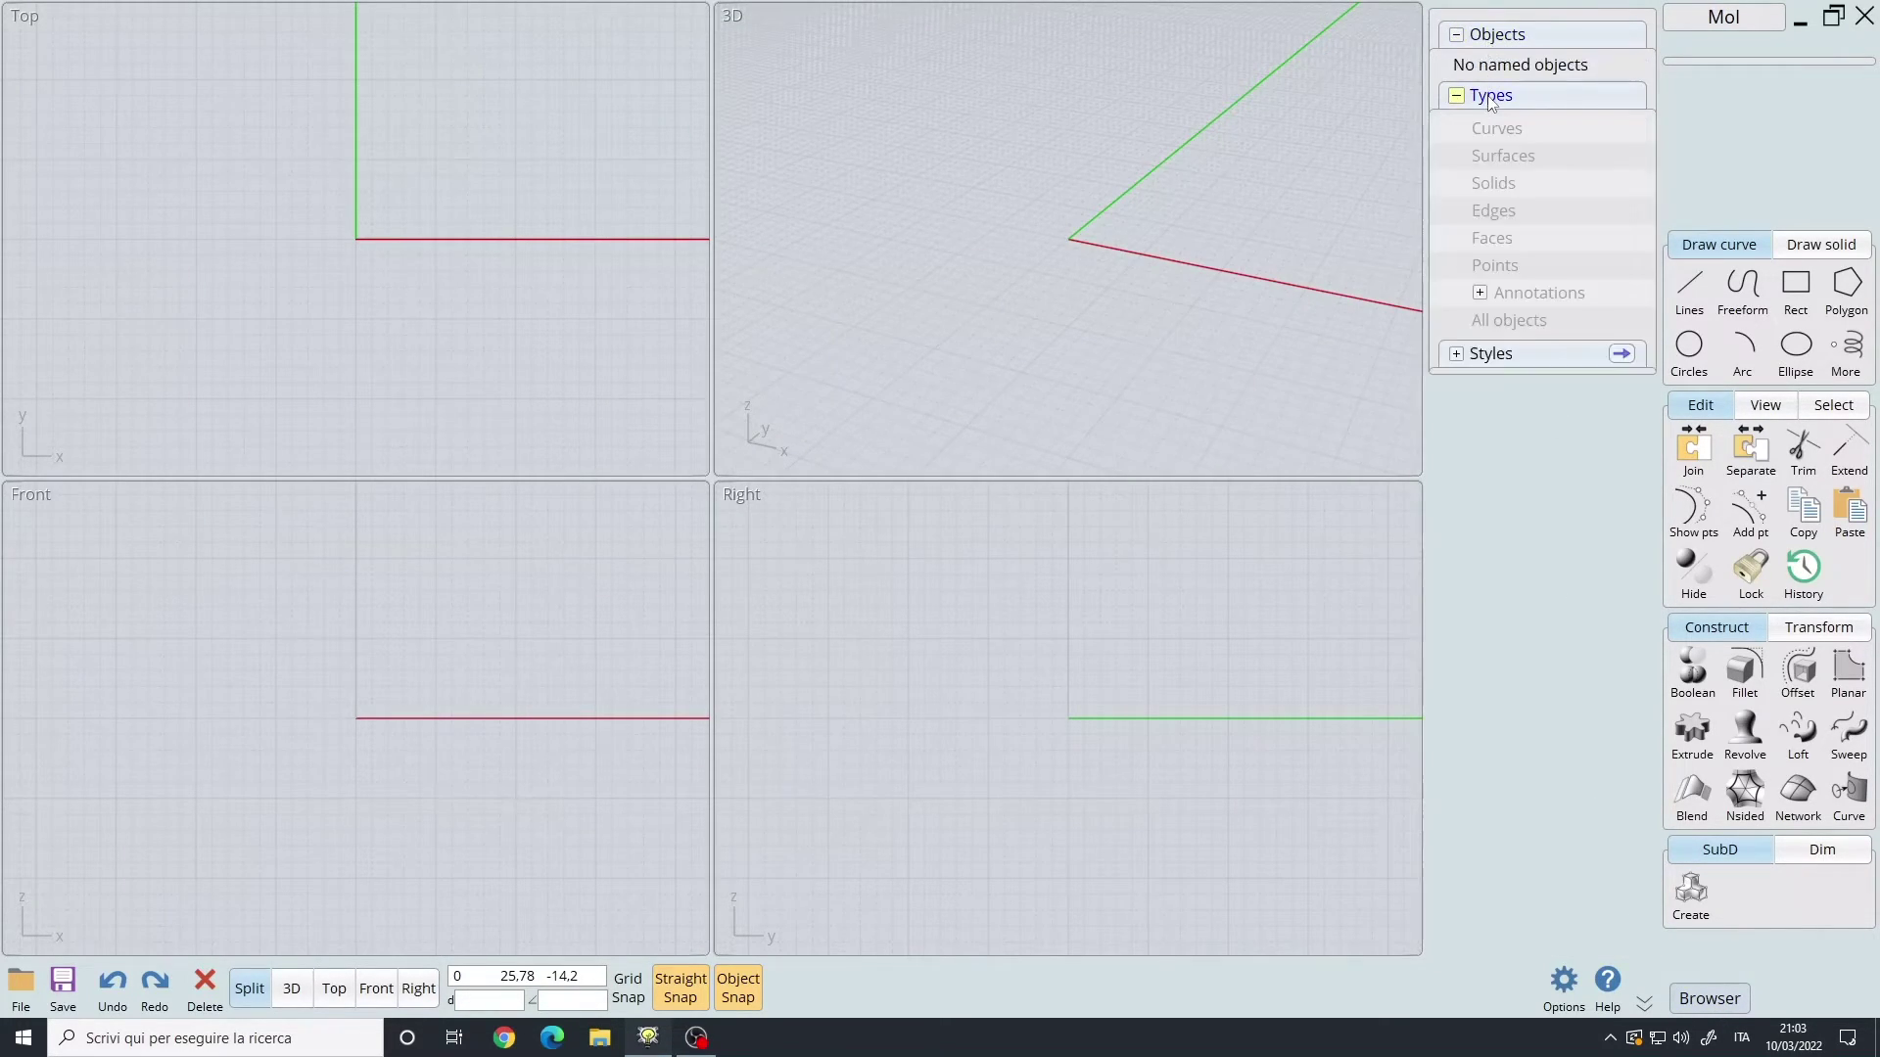
click(1496, 353)
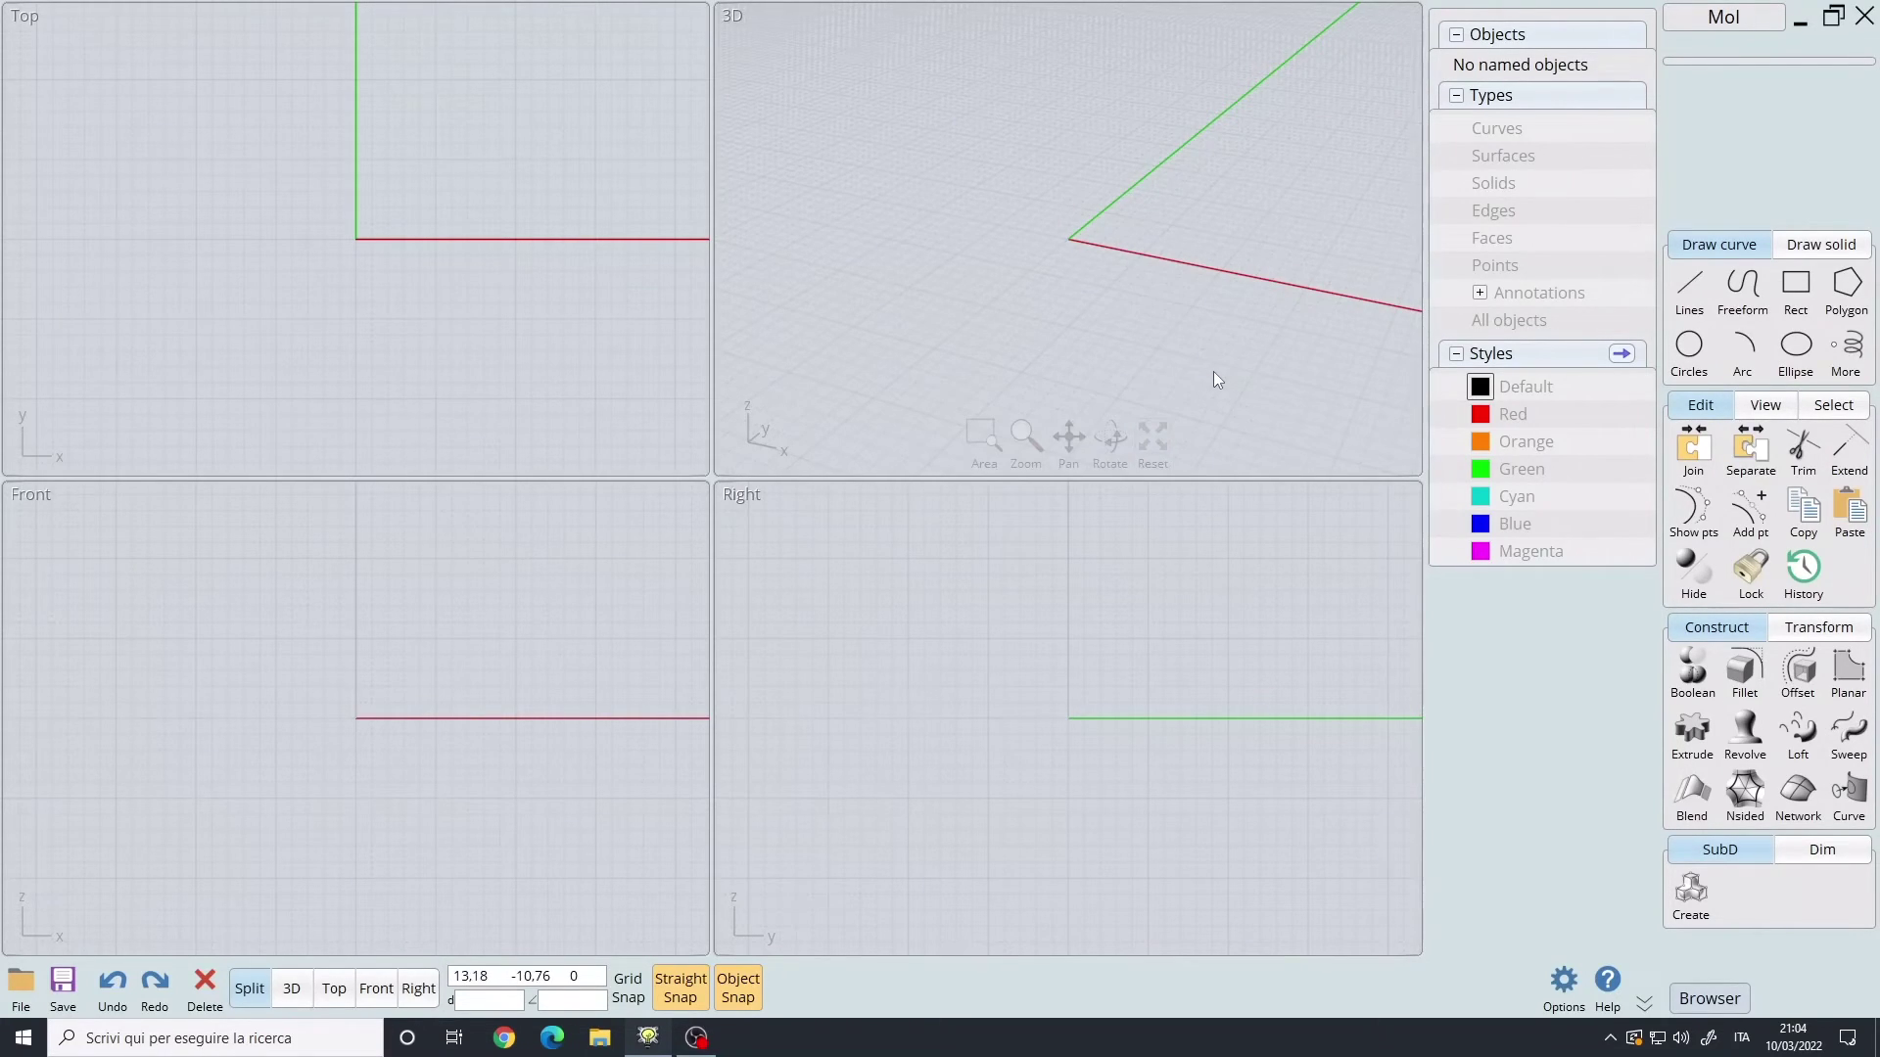
- Hide the scene browser so the four empty views span the full workspace
click(1710, 999)
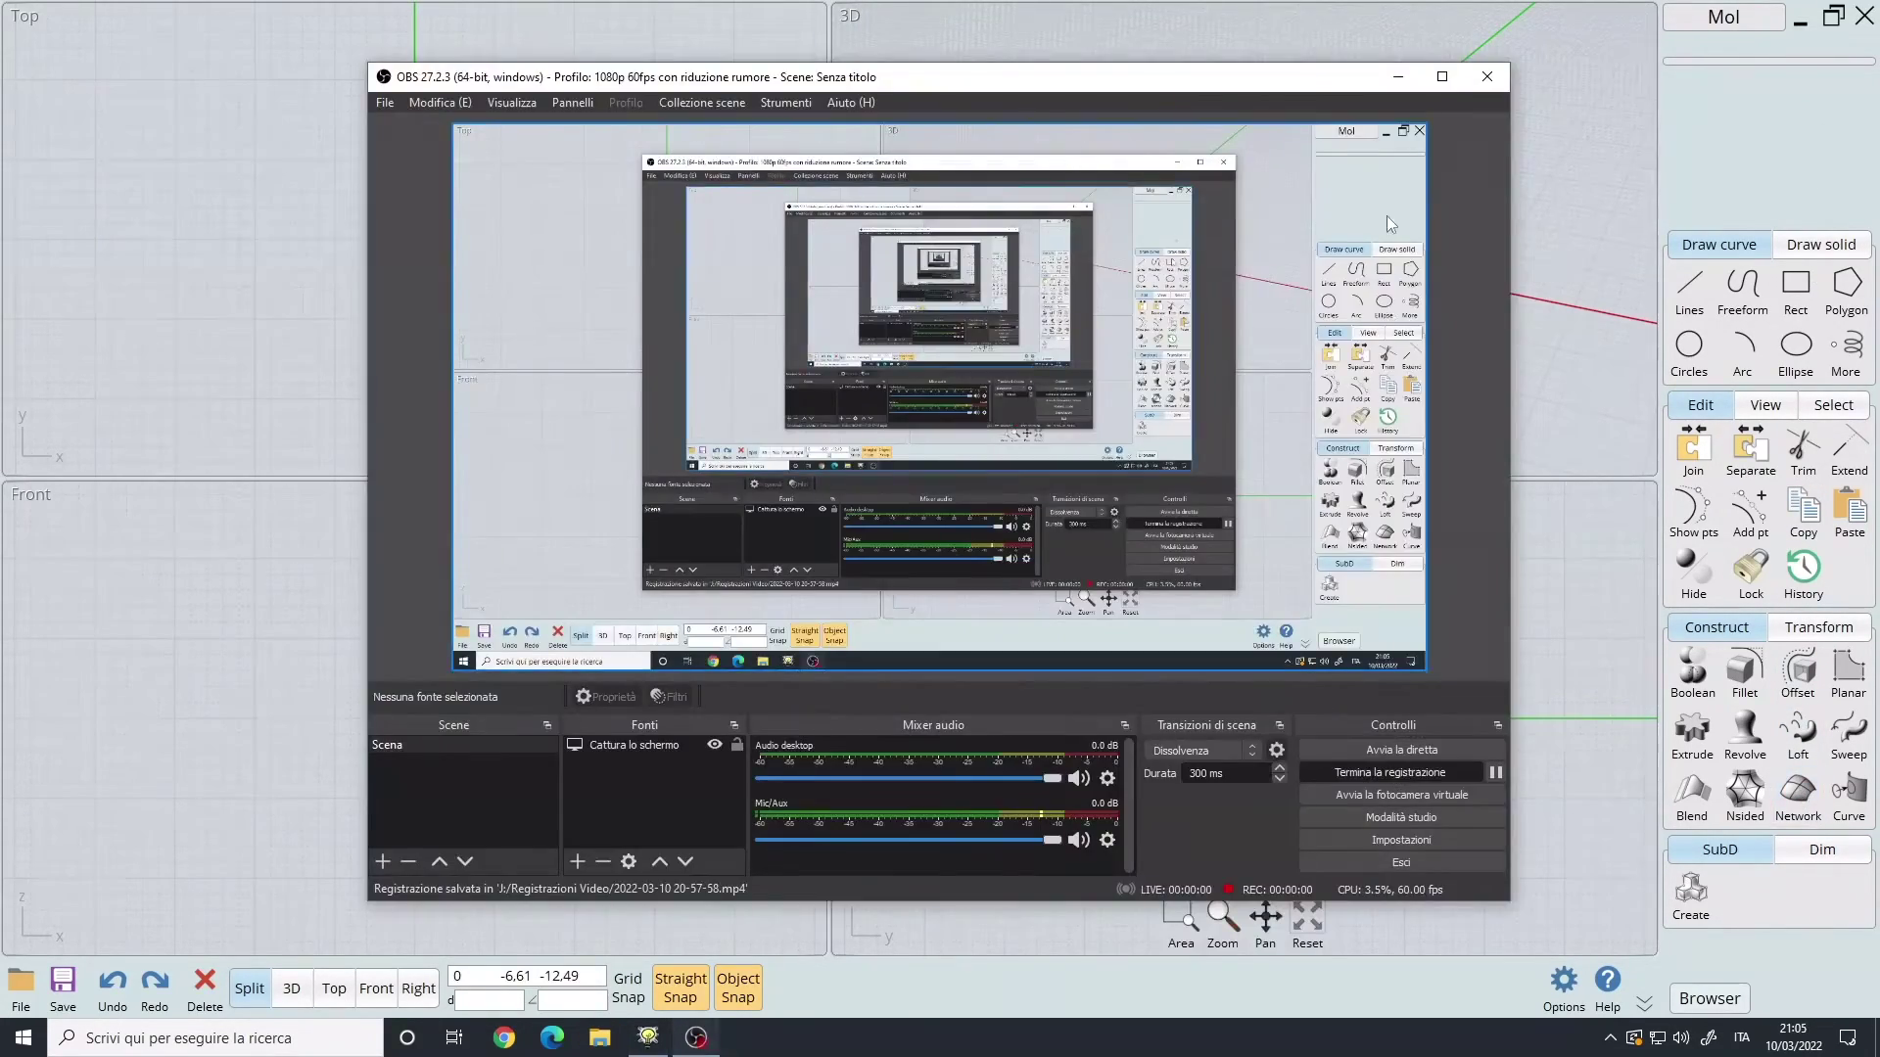
click(696, 1037)
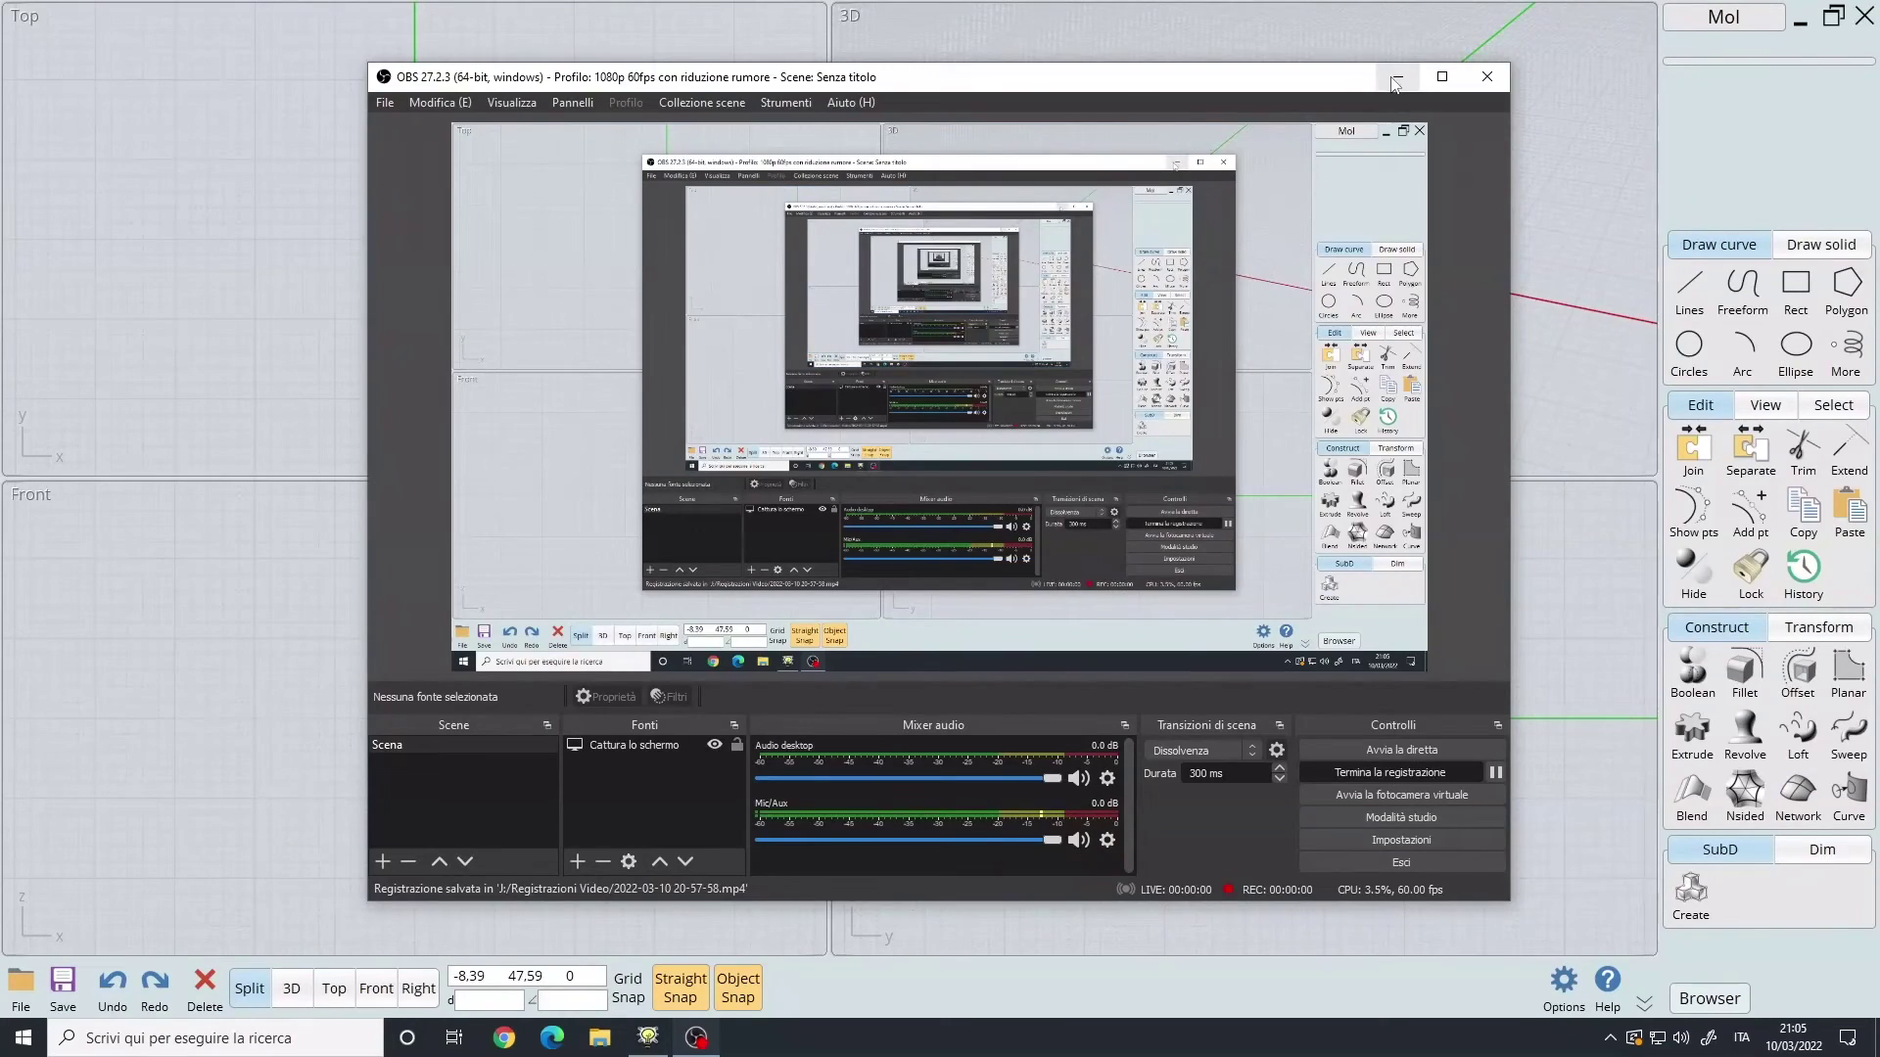
click(1395, 79)
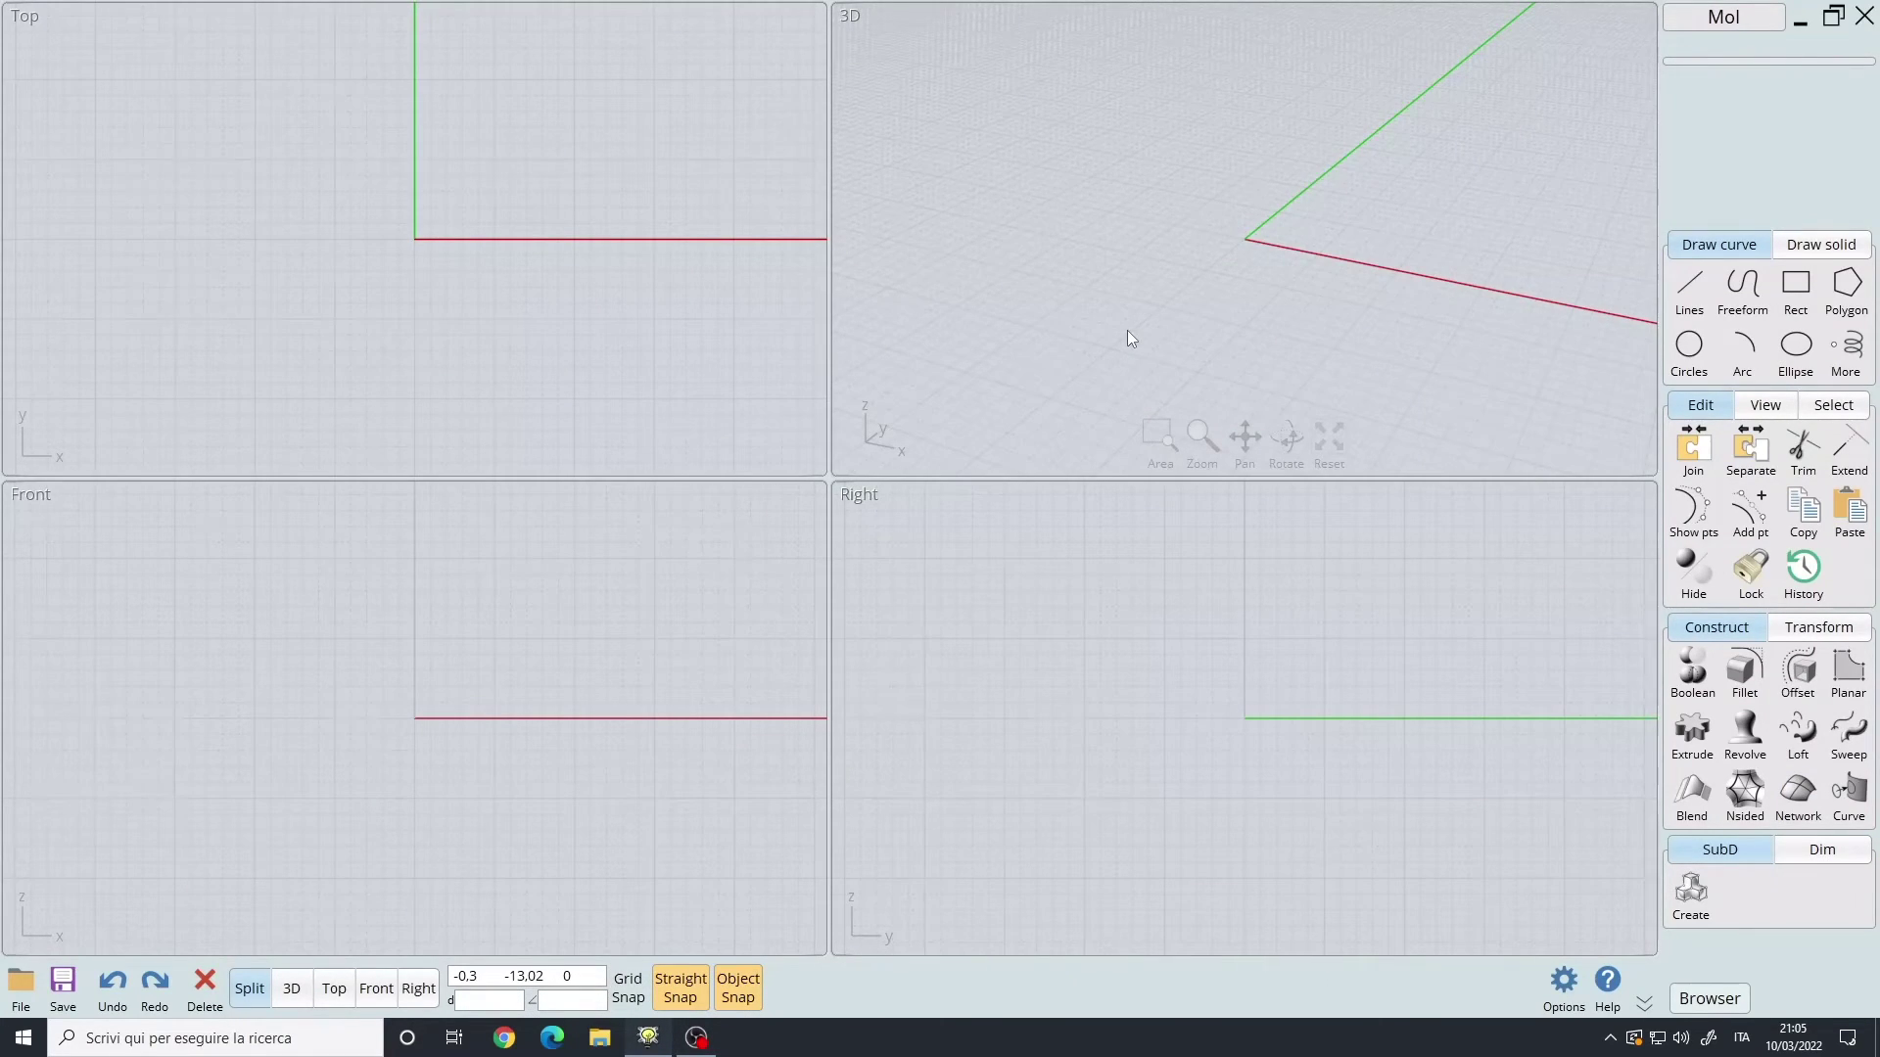